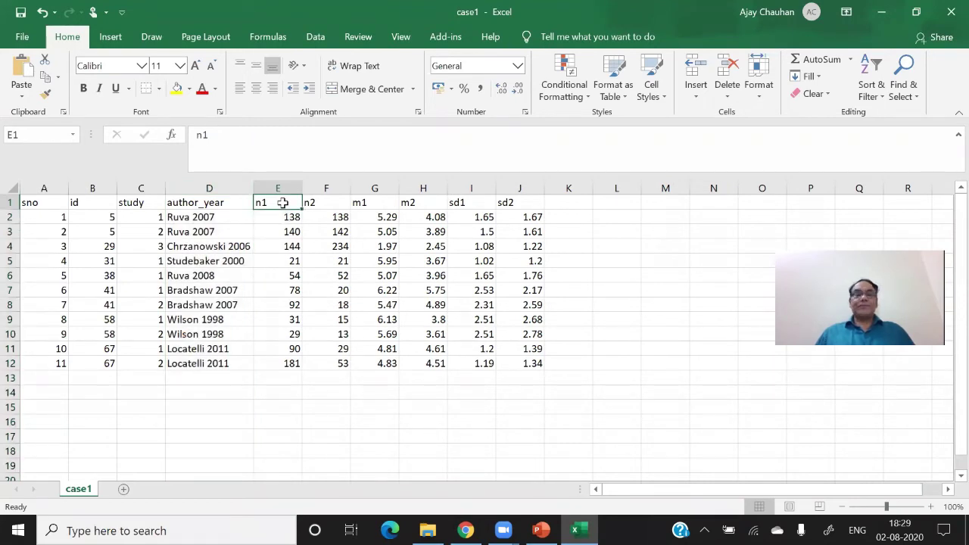
left_click(324, 203)
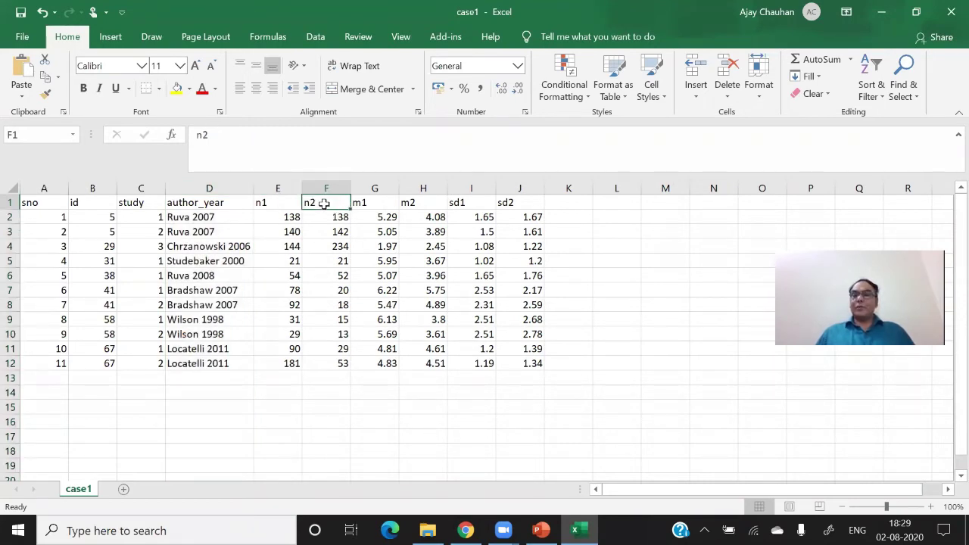
left_click(375, 200)
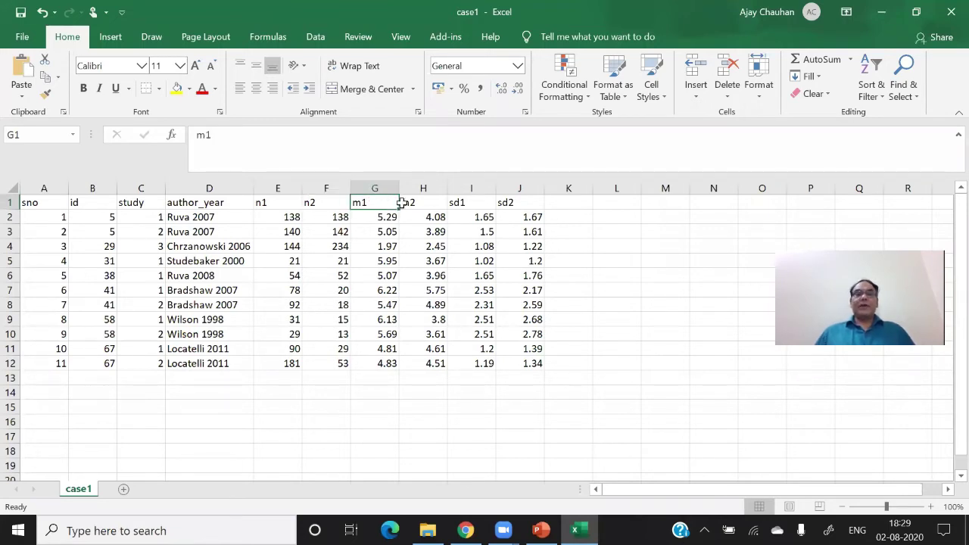
left_click(408, 203)
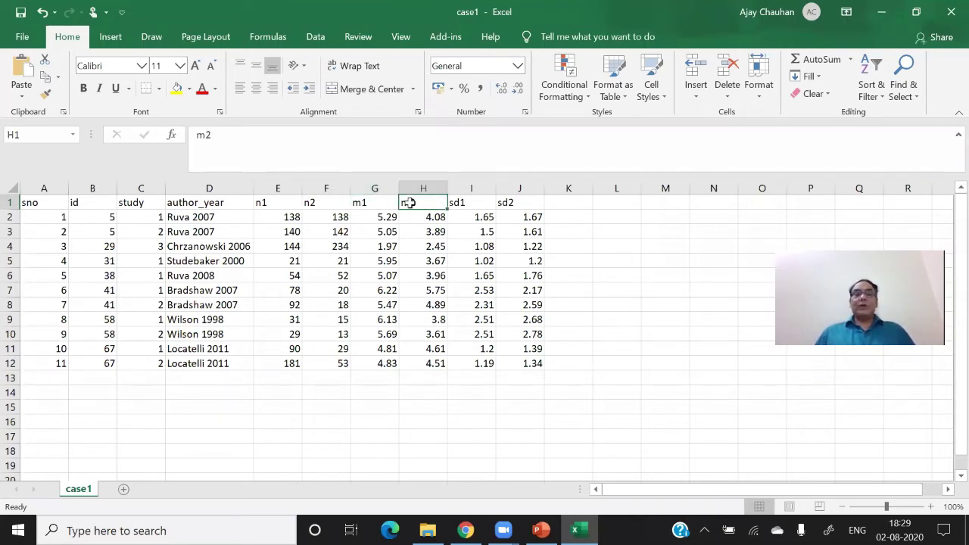
left_click(464, 210)
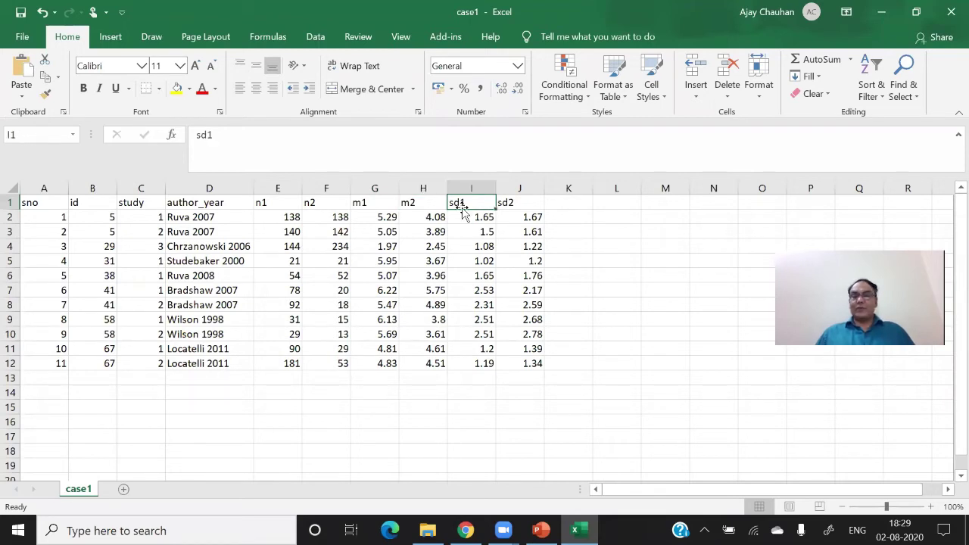
left_click(510, 210)
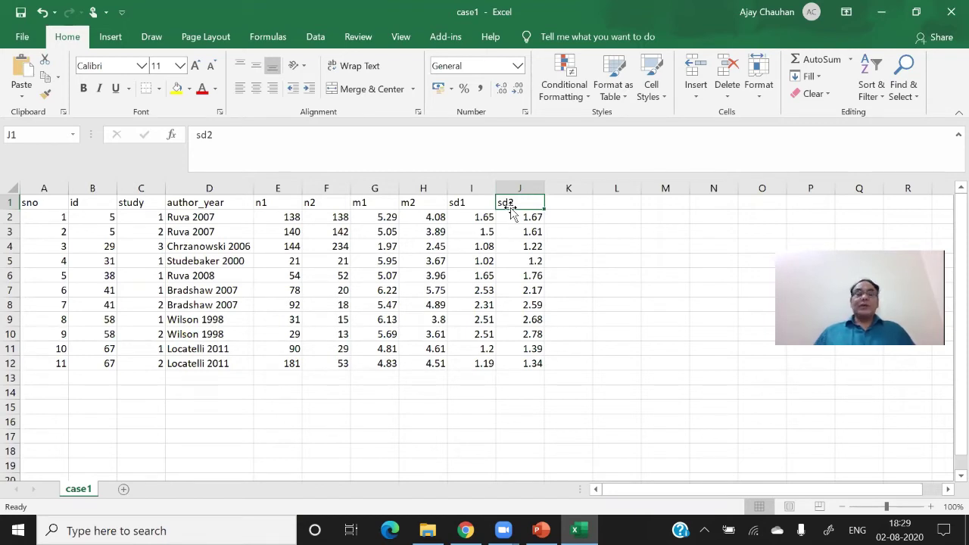
left_click_drag(270, 203, 524, 365)
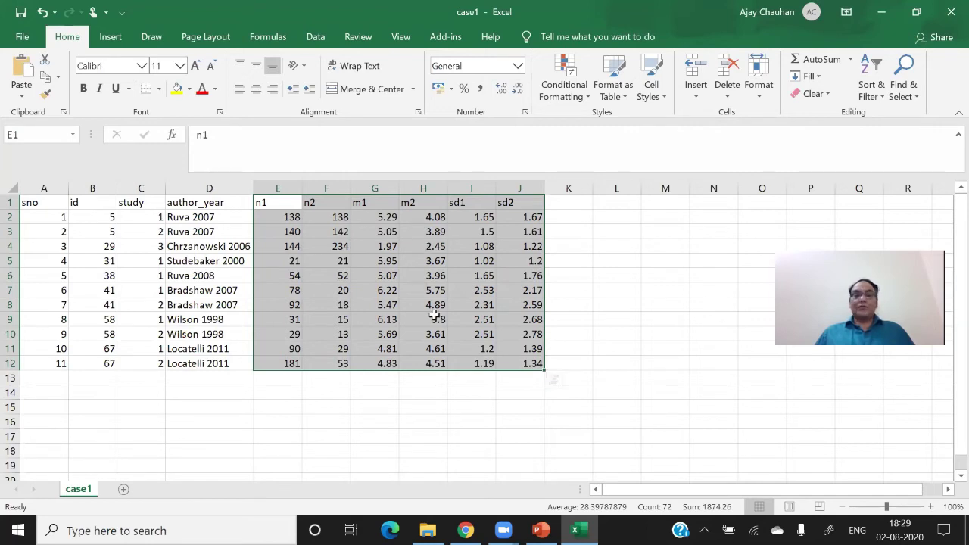
Step: Open case2 ans briefly, then open the case1 ans workbook from the Data folder
left_click(882, 11)
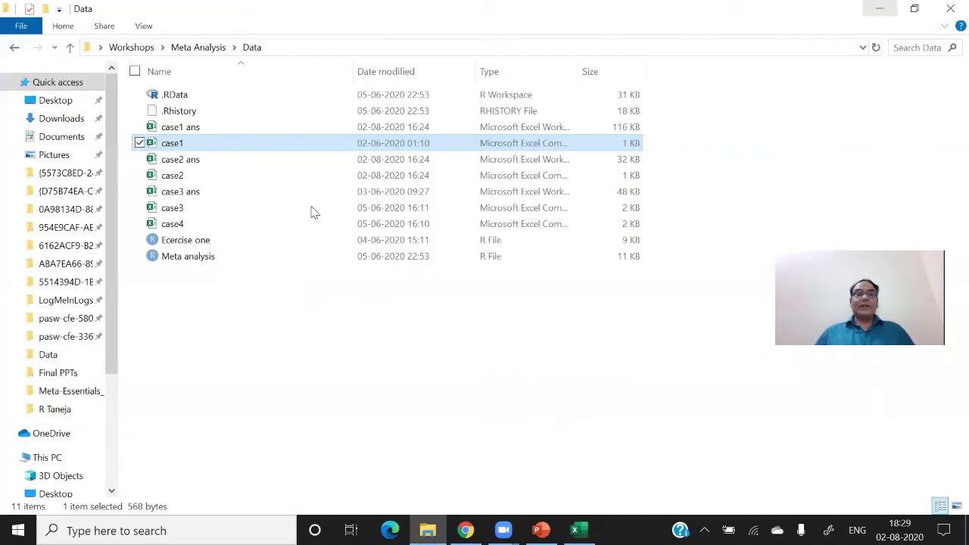
double_click(194, 163)
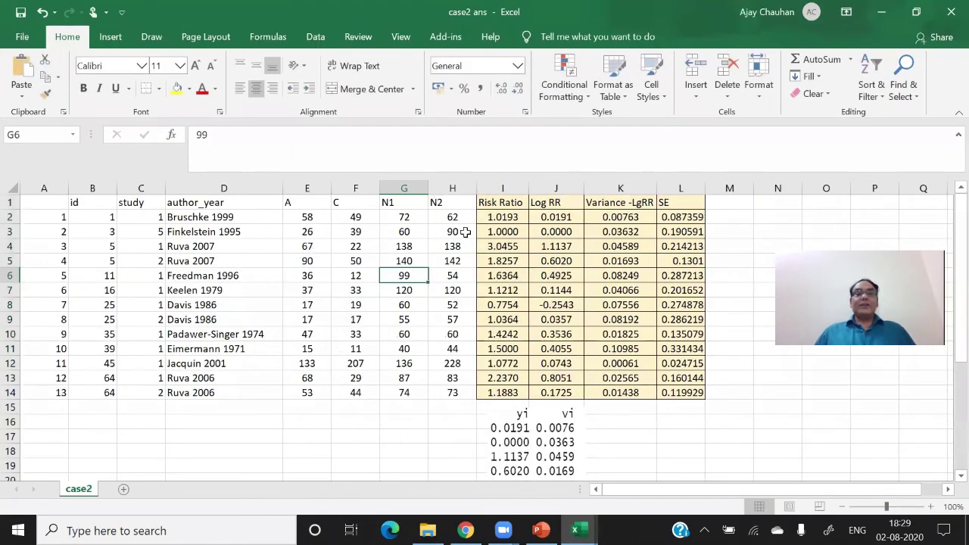
left_click(880, 12)
left_click(880, 12)
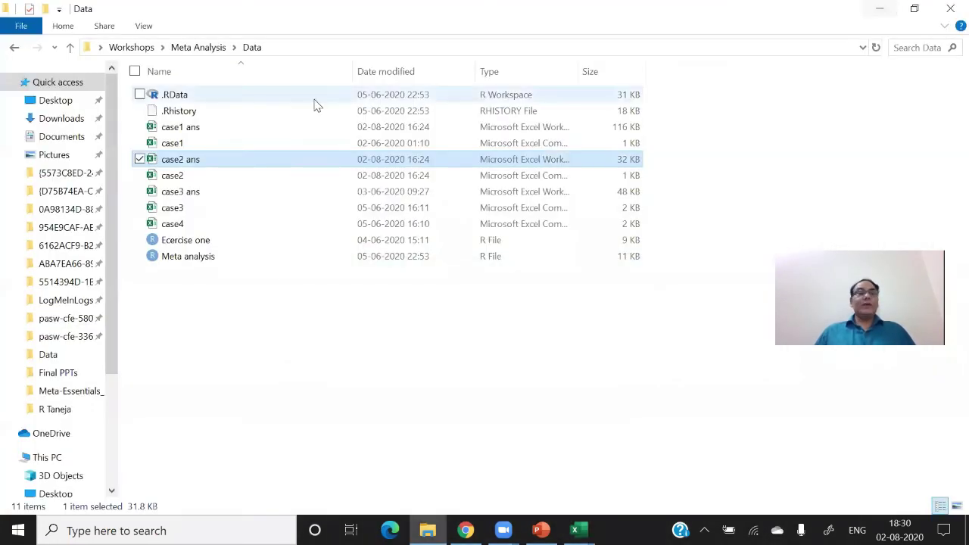
double_click(186, 131)
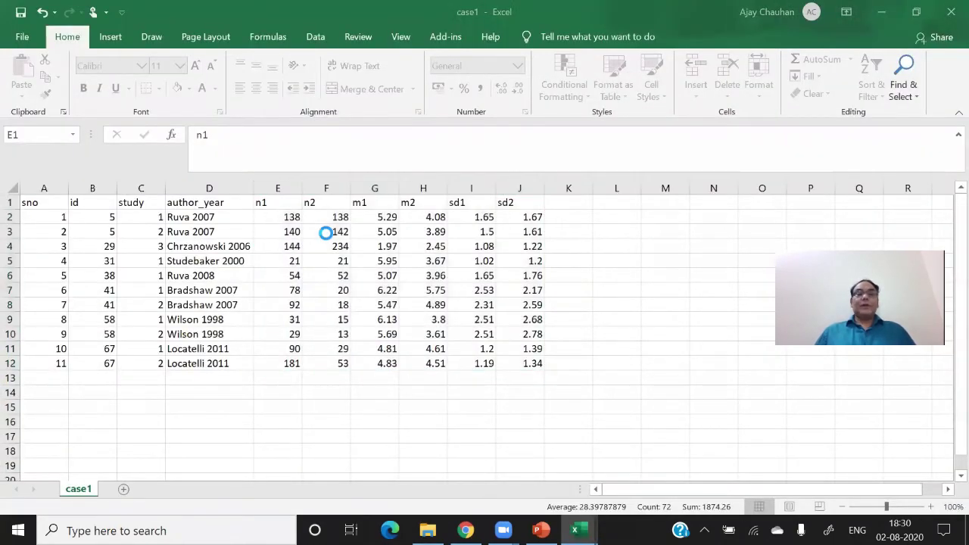
left_click(409, 292)
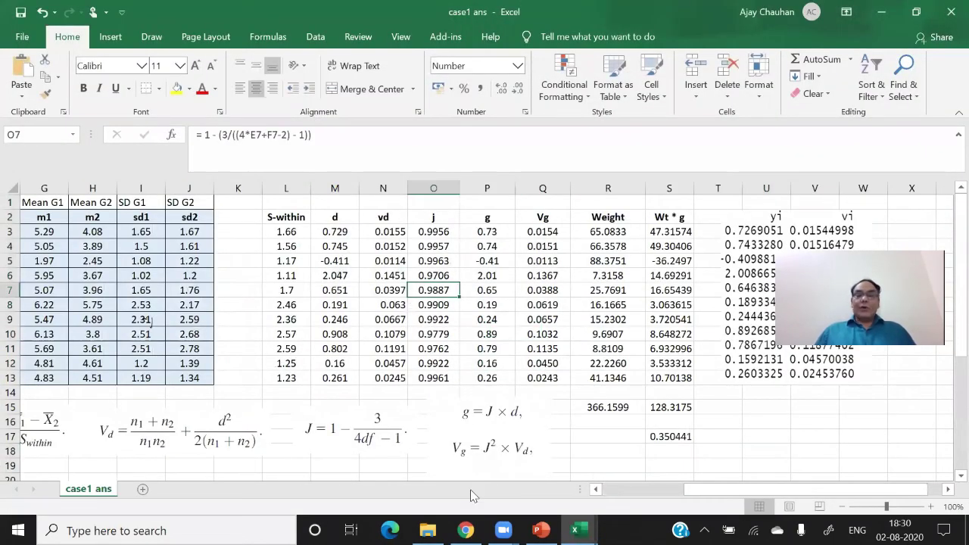
Step: Review the study column headings from n1 and Sample size G1 across to sd2
left_click(609, 490)
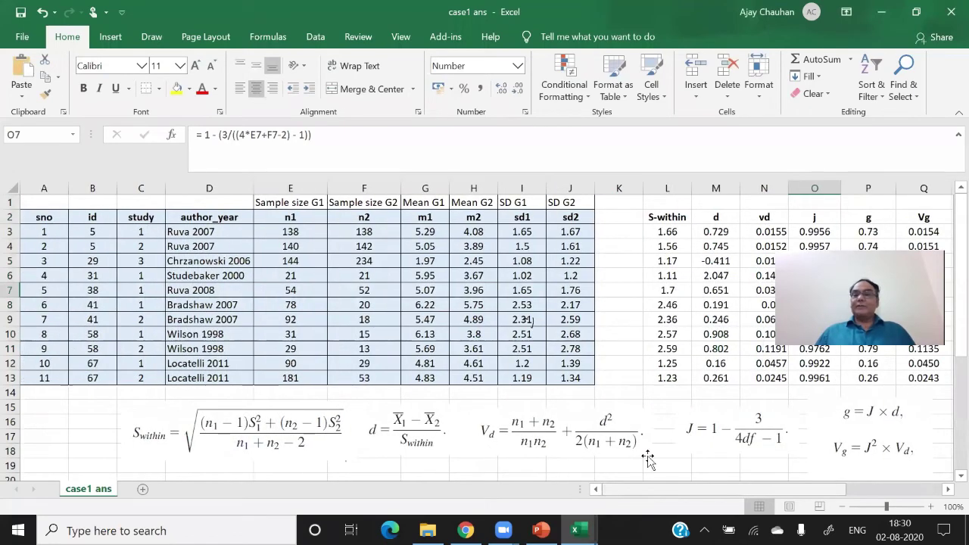
left_click(290, 216)
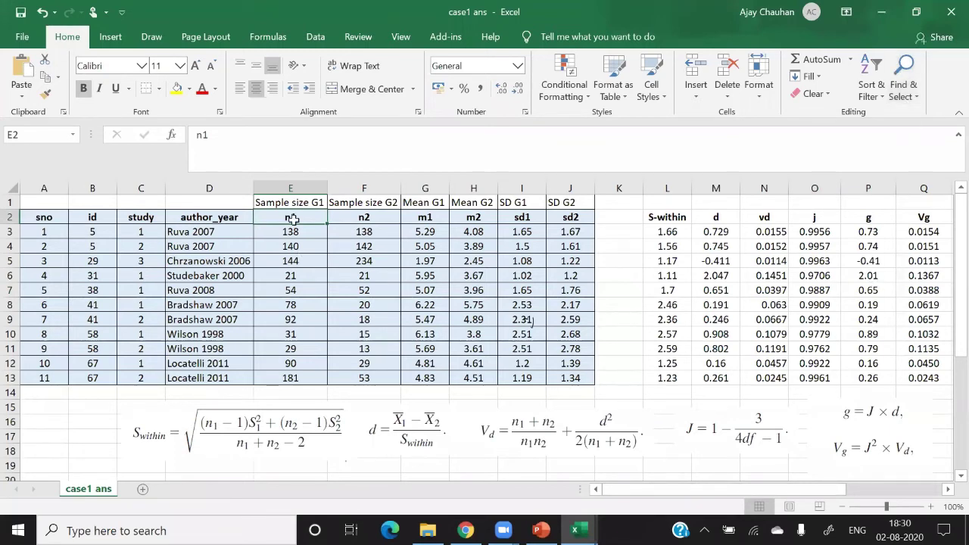
key("Up")
key("Right")
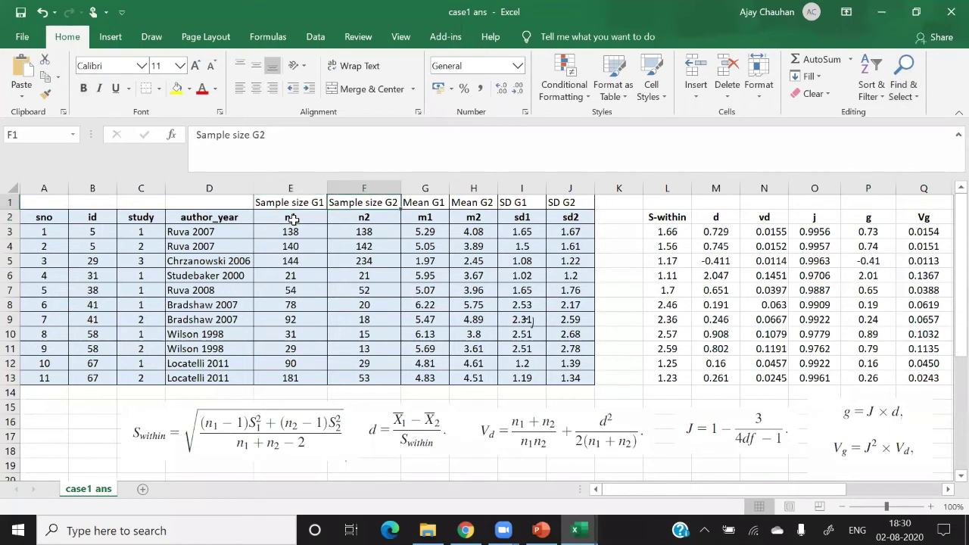
key("Right")
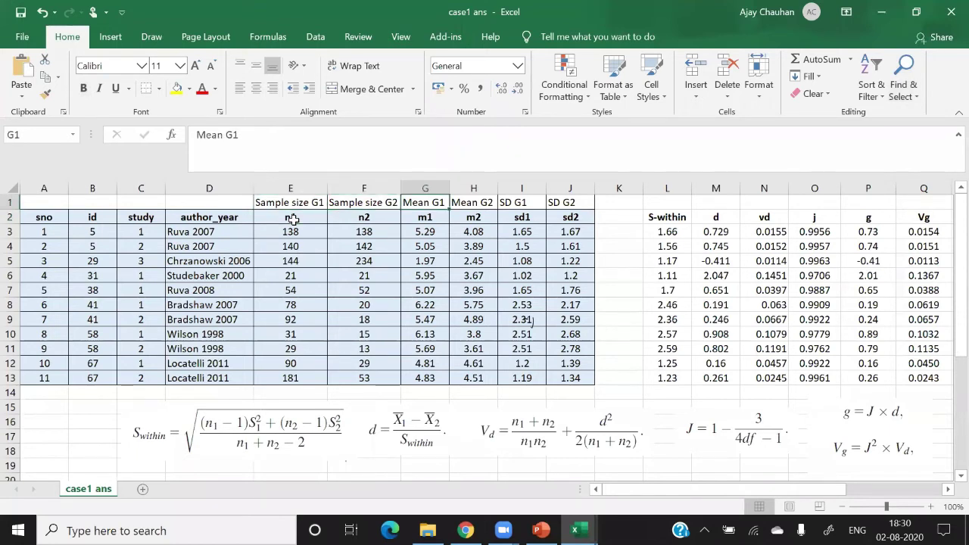
key("Right")
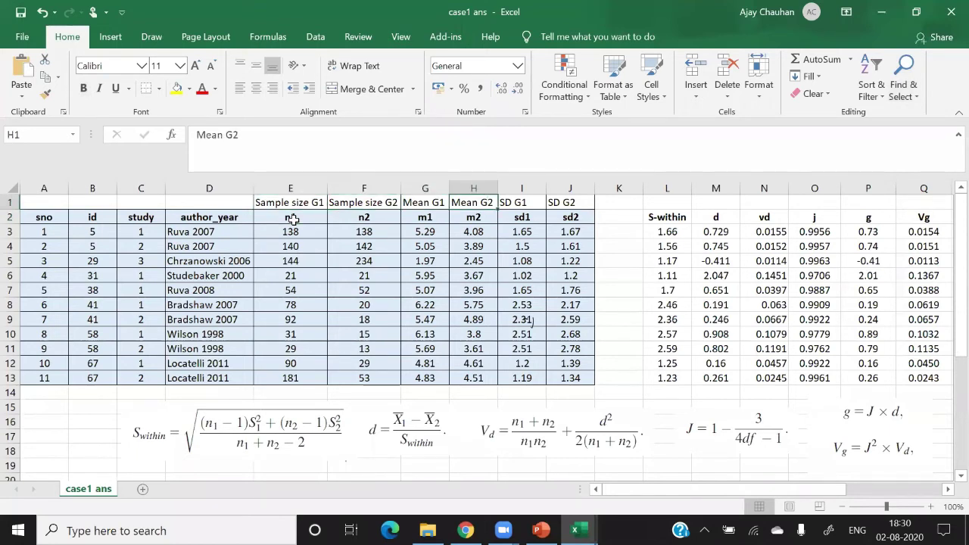
key("Right")
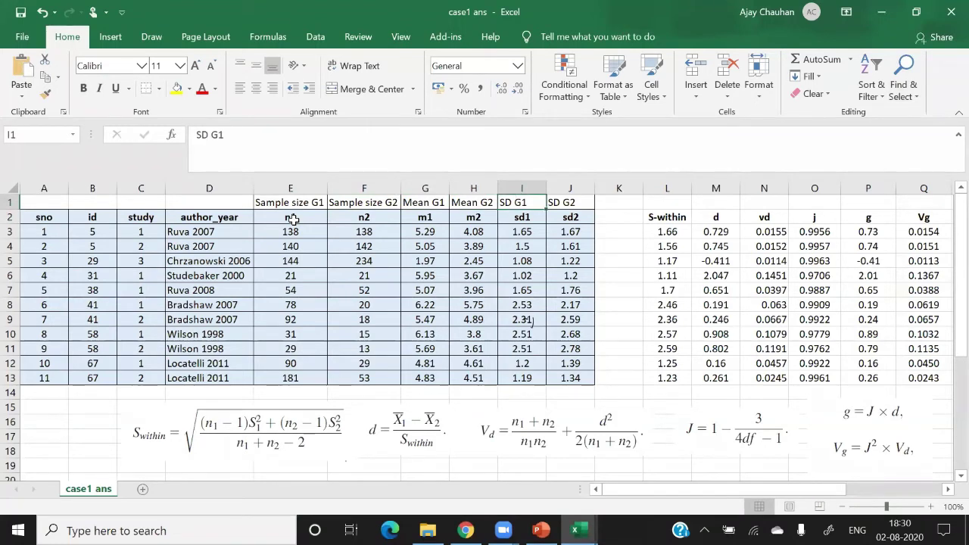
key("Right")
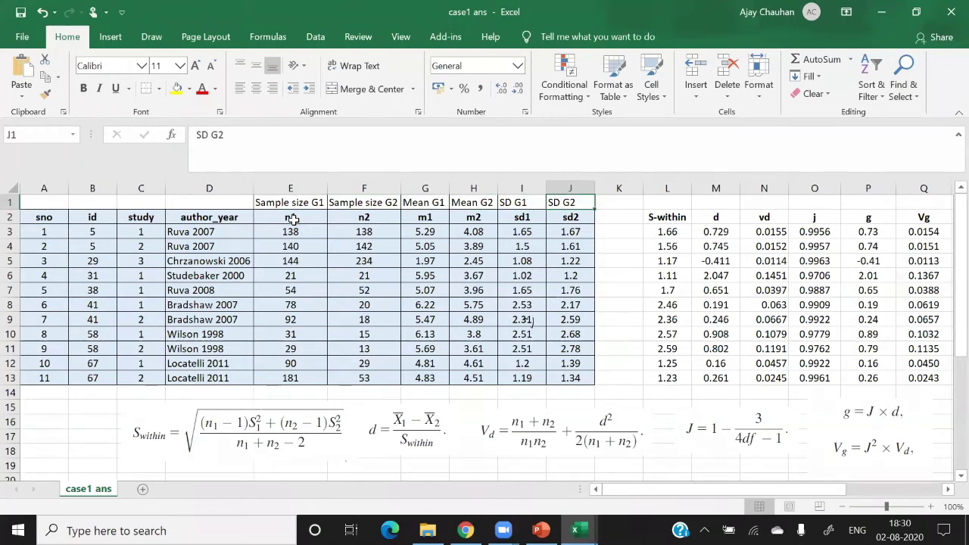
key("Down")
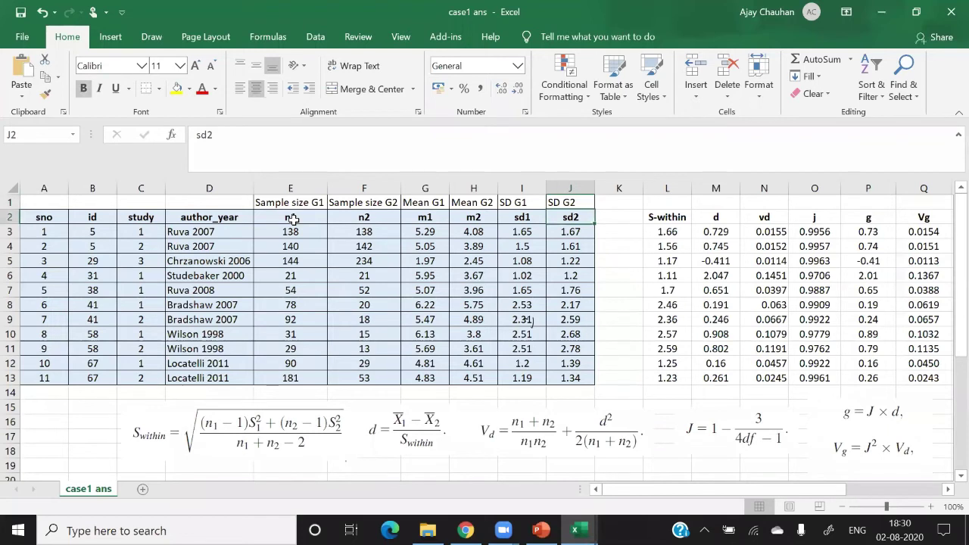
Step: Rename the S-within heading in L2 to 'Pooled SD' and select its values L3:L13
left_click(671, 219)
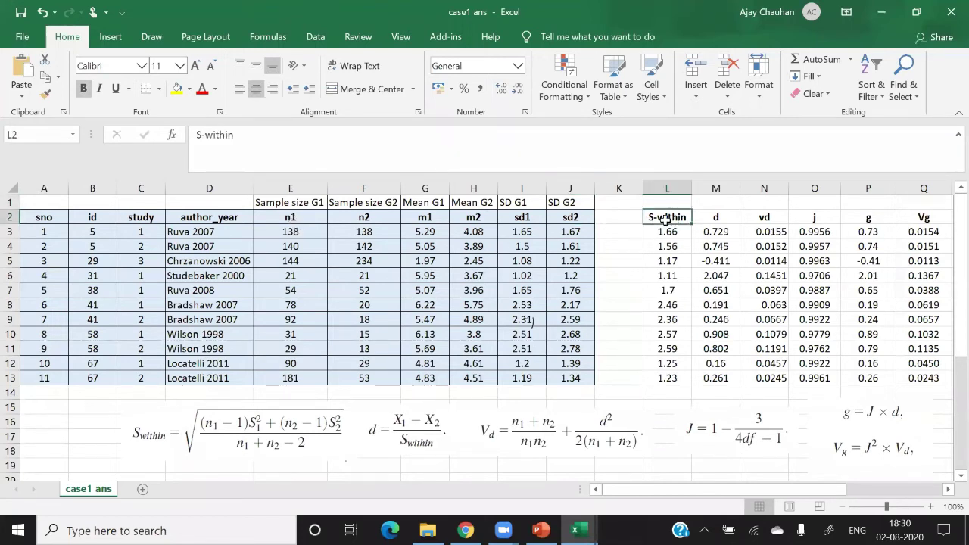
type("Pooled")
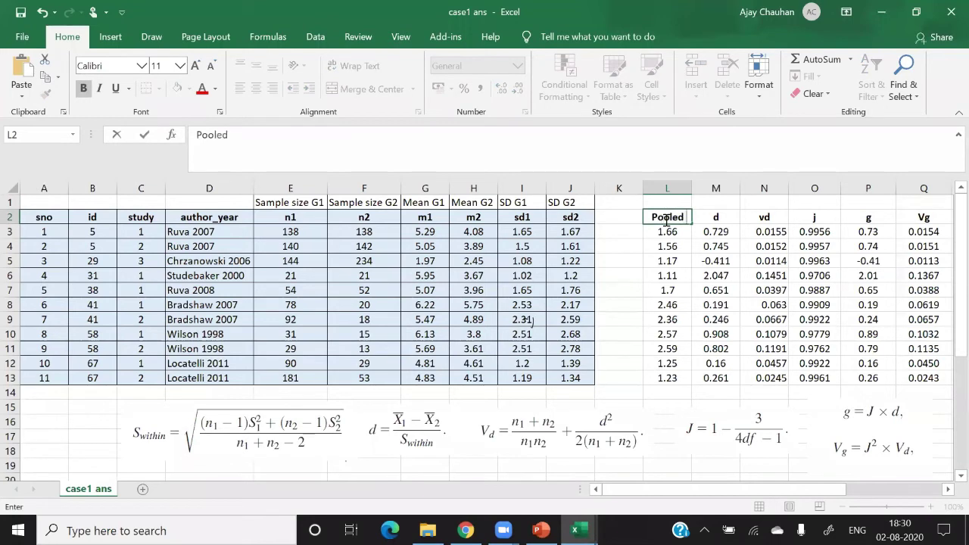
type(" SD")
key("Return")
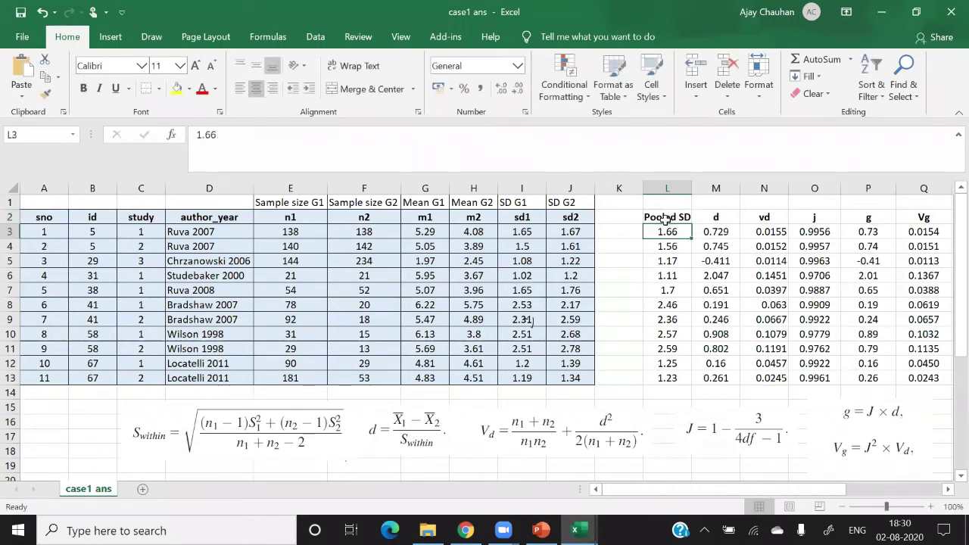
left_click(255, 431)
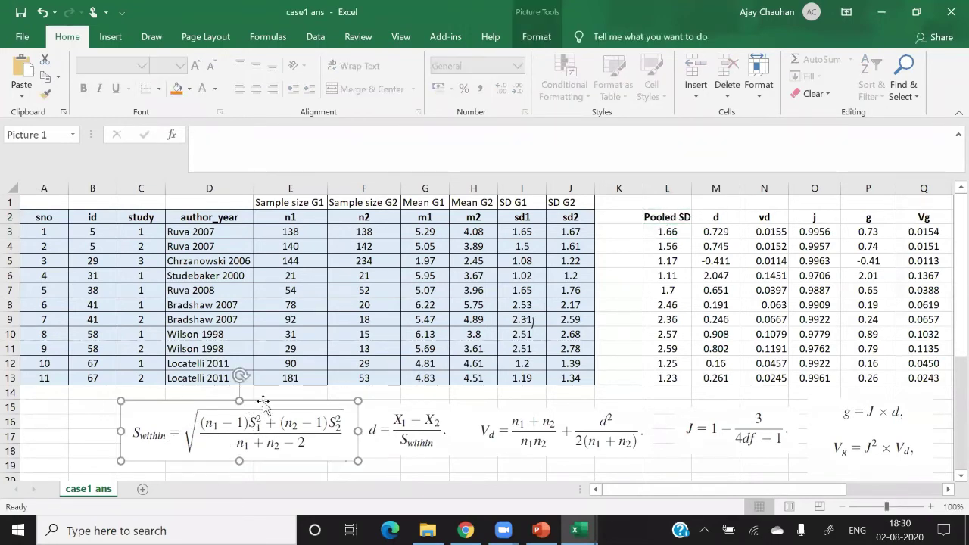
left_click(671, 231)
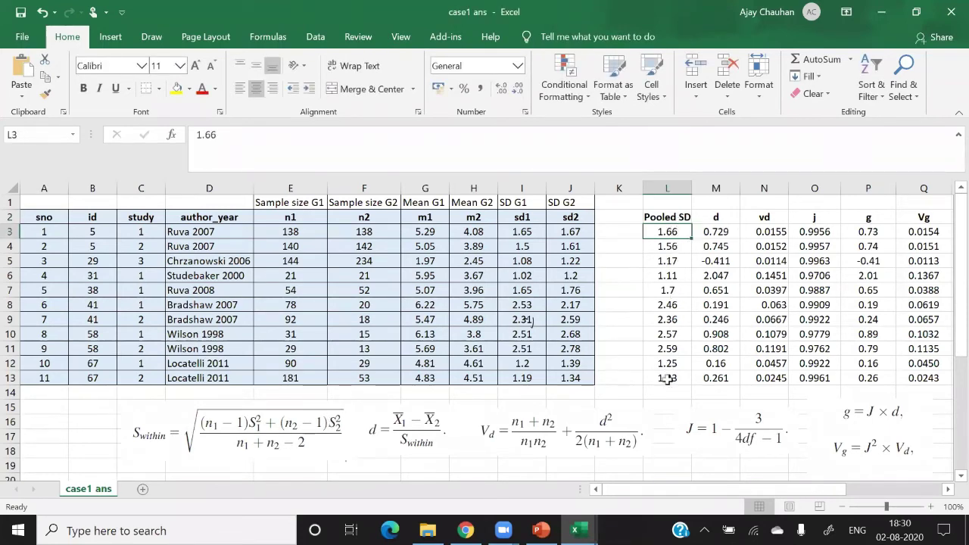
left_click_drag(666, 234, 667, 378)
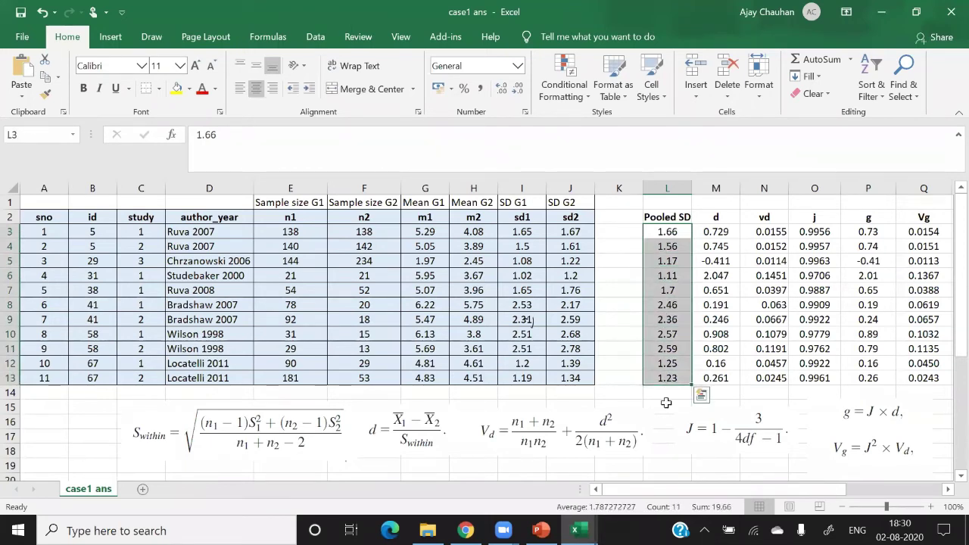
Step: Enter the d formula =(G3-H3)/L3 in M3
left_click(720, 234)
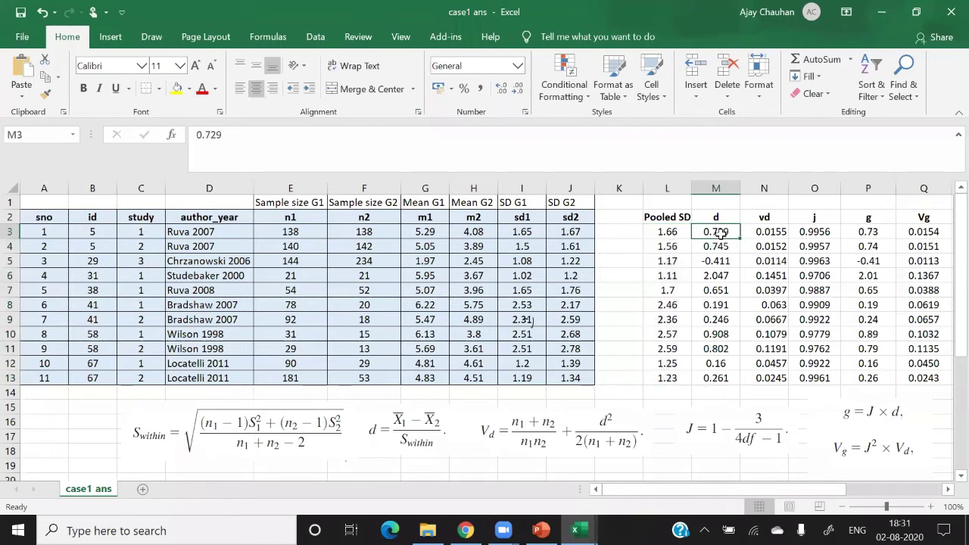
type("=")
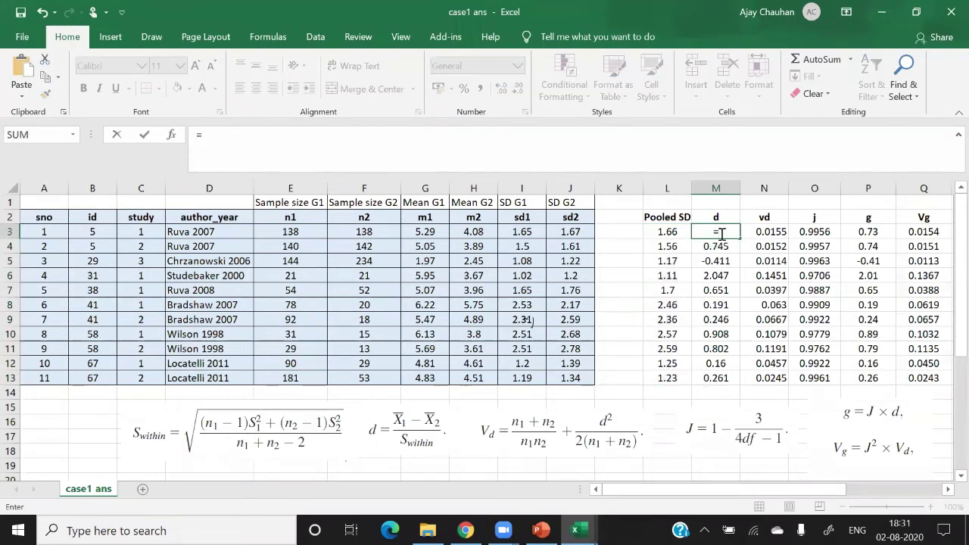
left_click(428, 232)
type("-")
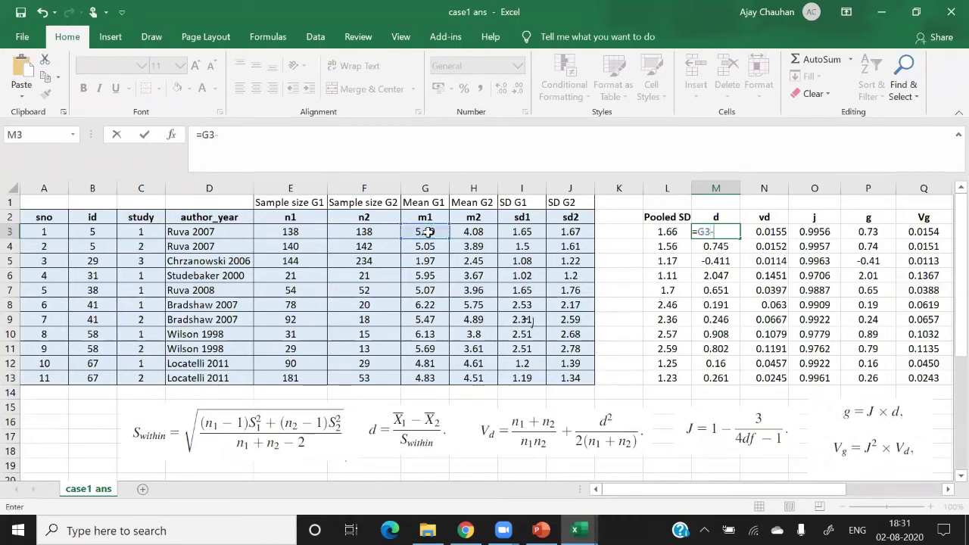
left_click(466, 233)
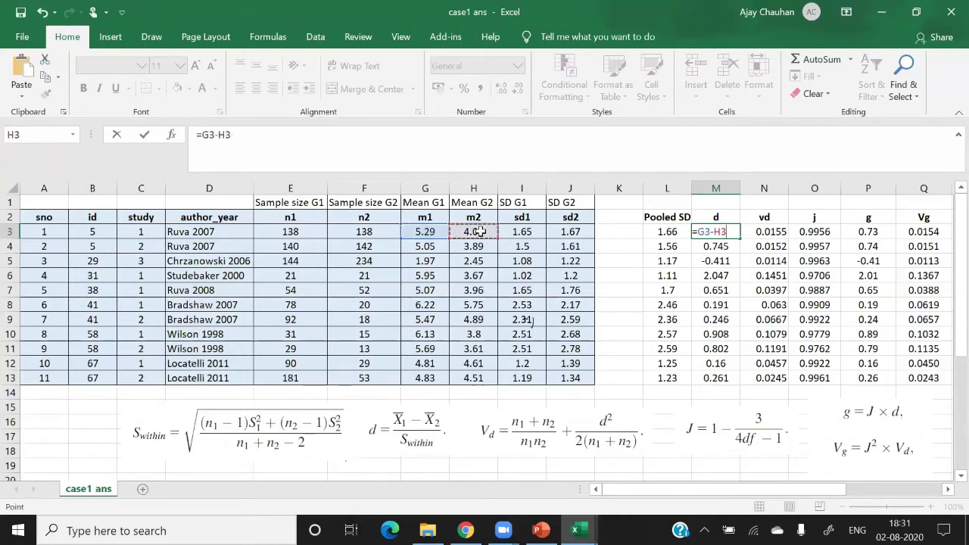
type(")")
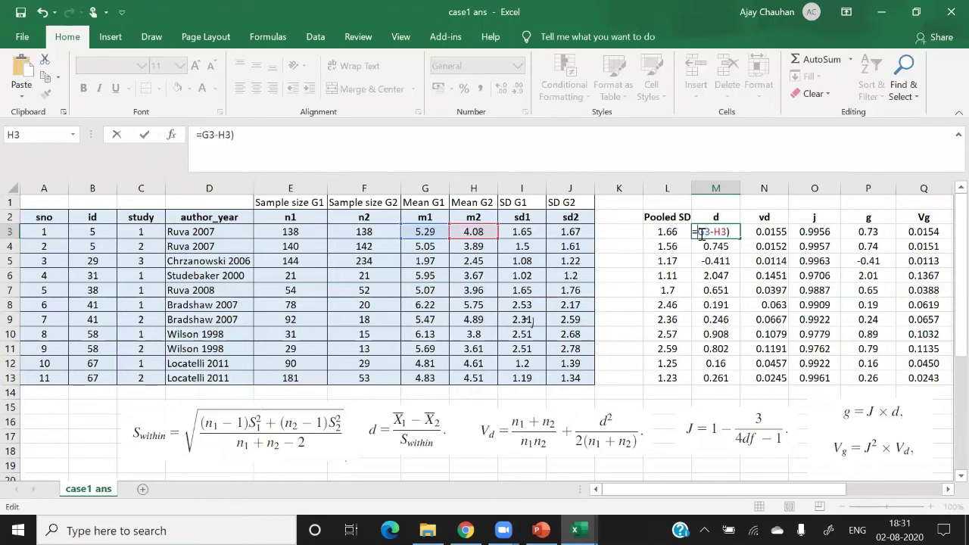
left_click(702, 235)
type("(")
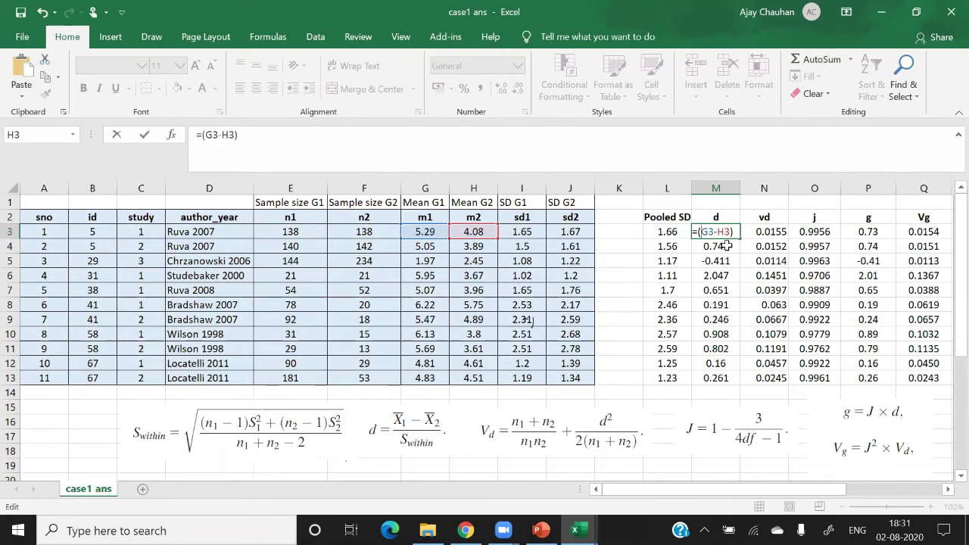
left_click(256, 135)
type("/")
left_click(666, 234)
key("Return")
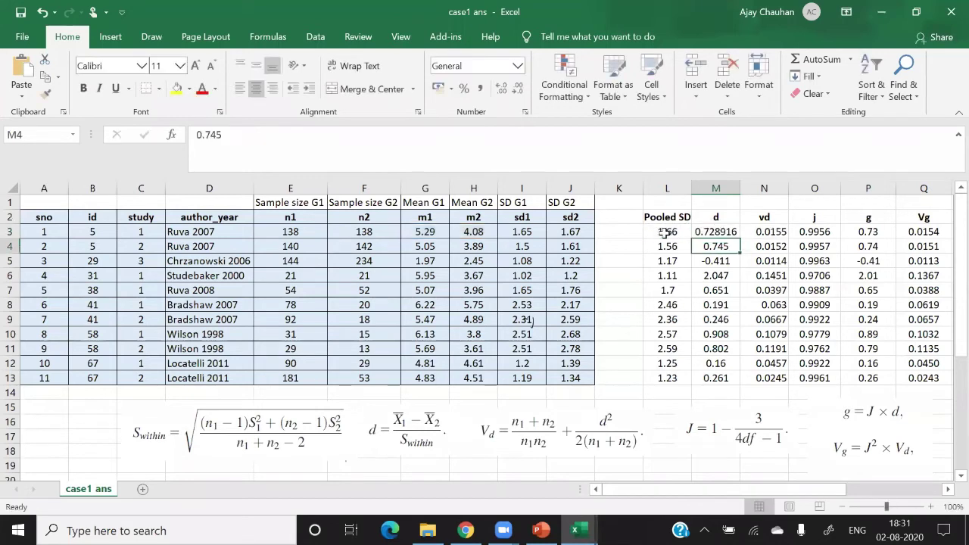
Step: Fill the d formula down to M13 and show the values to two decimals
left_click(730, 232)
double_click(742, 237)
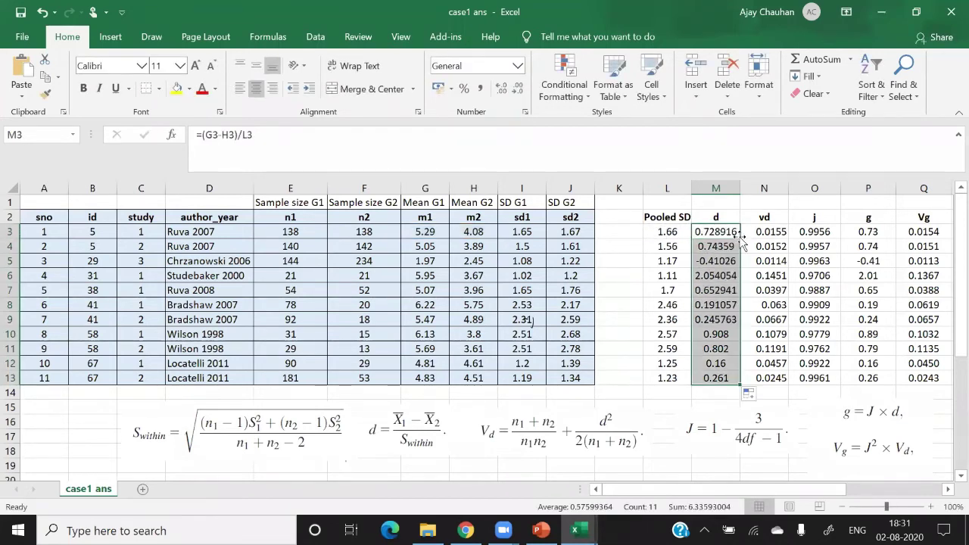
left_click(518, 90)
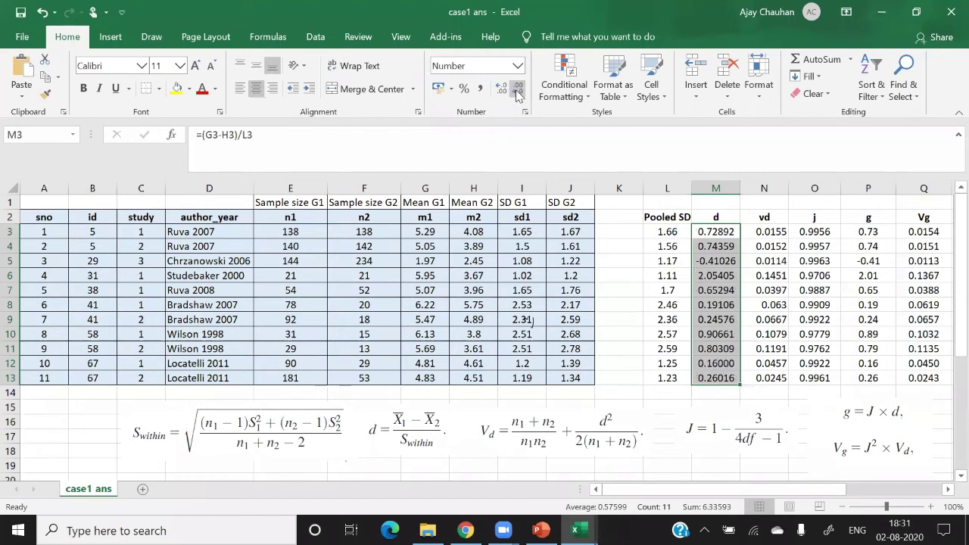
left_click(517, 90)
left_click(517, 91)
left_click(517, 90)
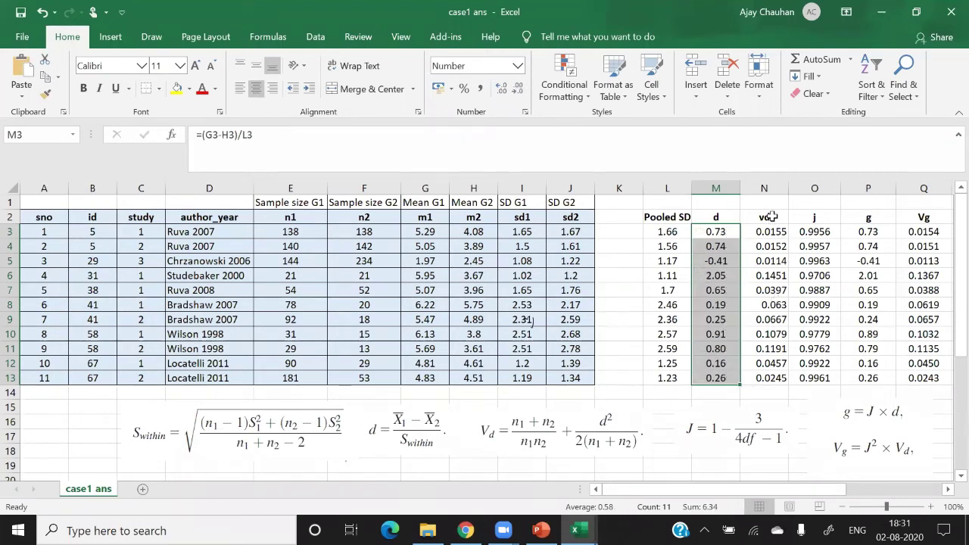
Step: Inspect the d column and the first vd value beside the Vd equation image
left_click(769, 216)
left_click(709, 237)
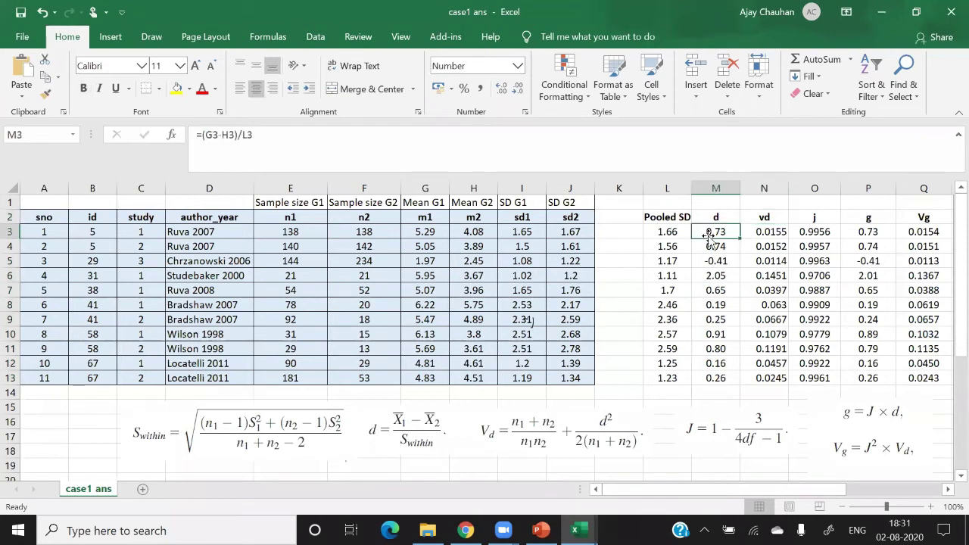
key("shift+Down")
key("shift+Down")
key("shift+Down")
key("shift+Down")
key("shift+Down")
key("shift+Down")
key("shift+Down")
key("shift+Down")
key("shift+Down")
key("shift+Down")
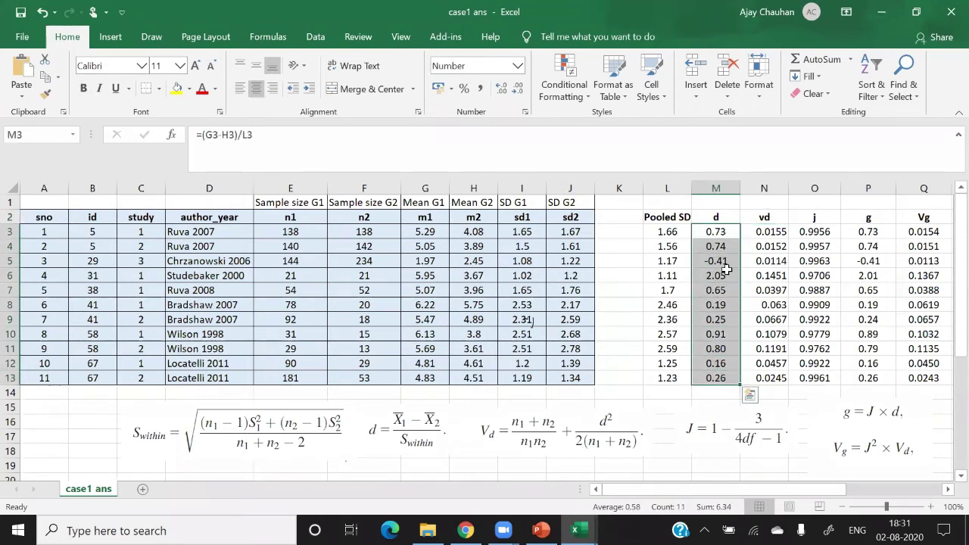
left_click(765, 231)
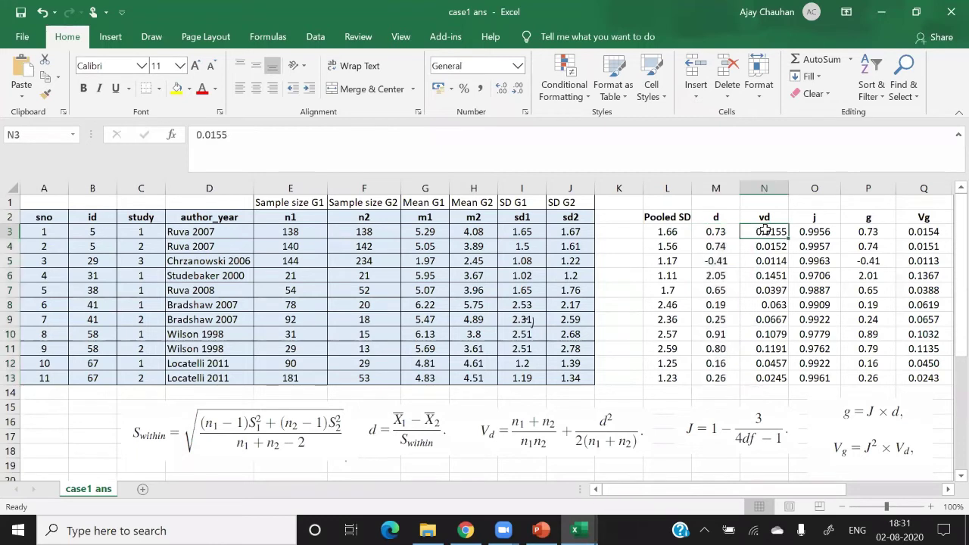
left_click(539, 450)
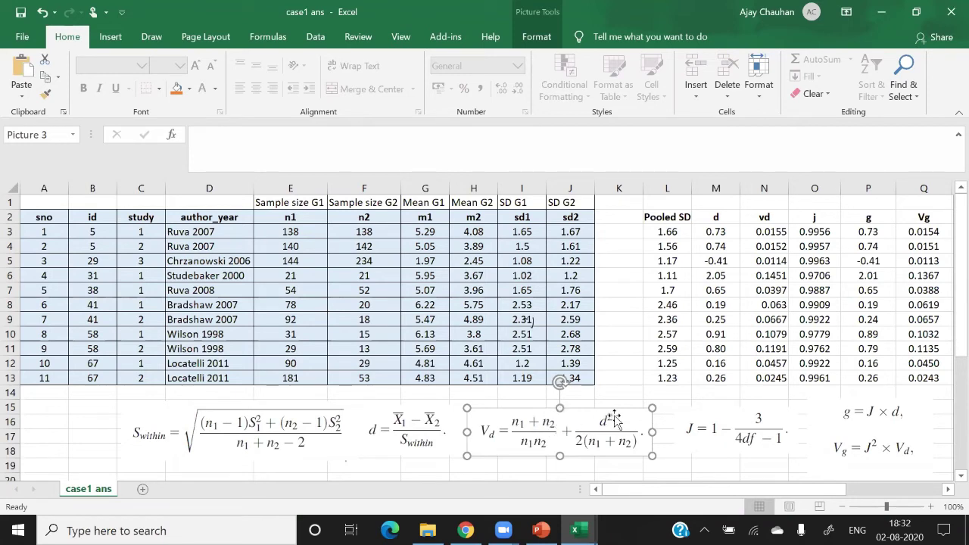
left_click(766, 229)
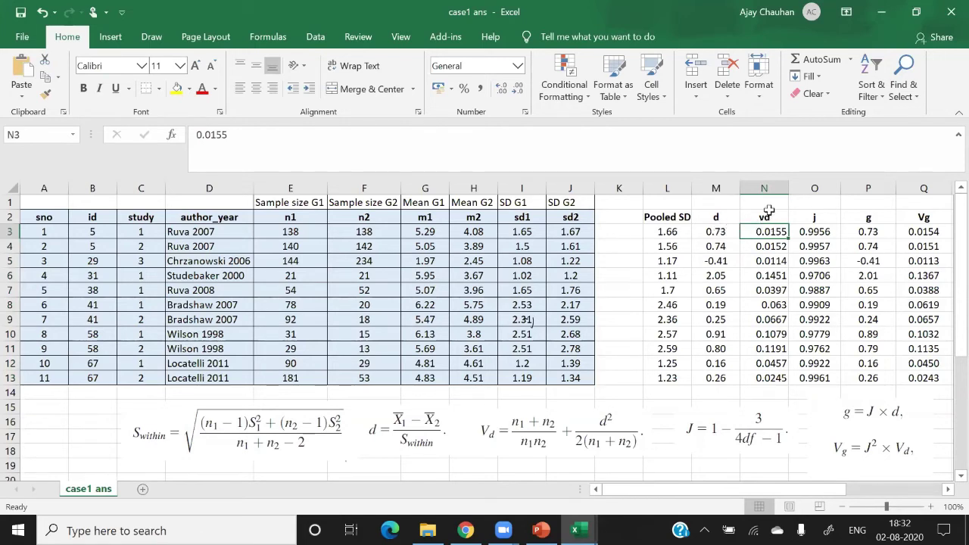
left_click_drag(716, 232, 714, 376)
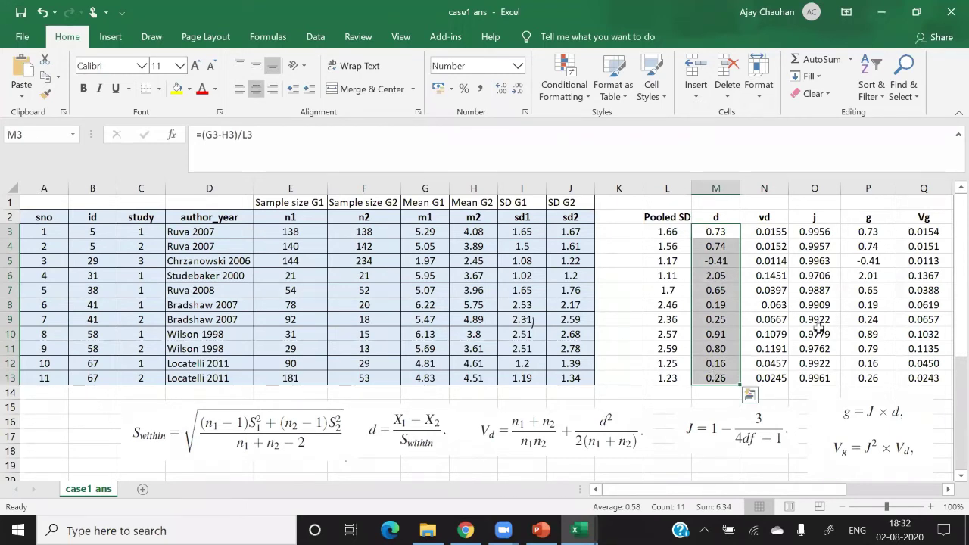
left_click(823, 233)
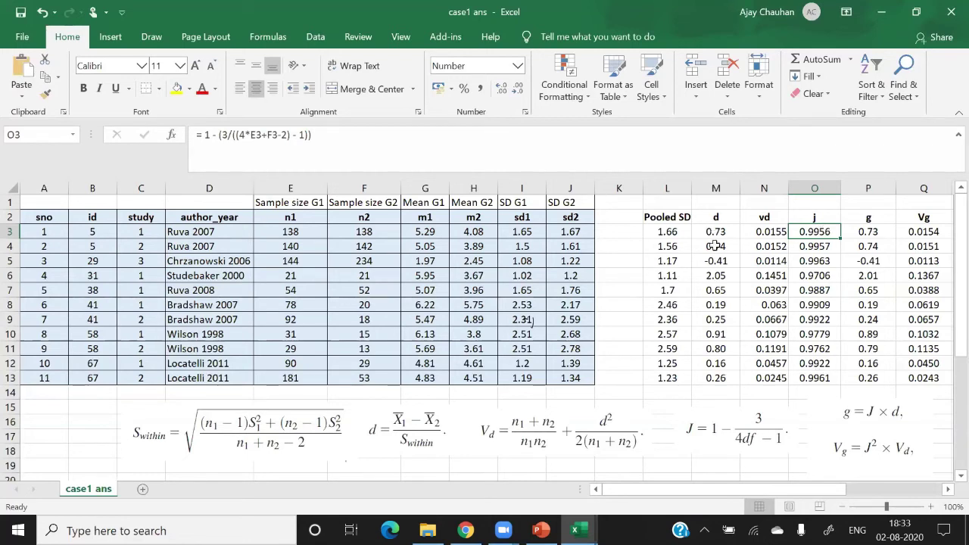
Step: Scroll right to show the g column in P and its g and Vg equation image
left_click(872, 233)
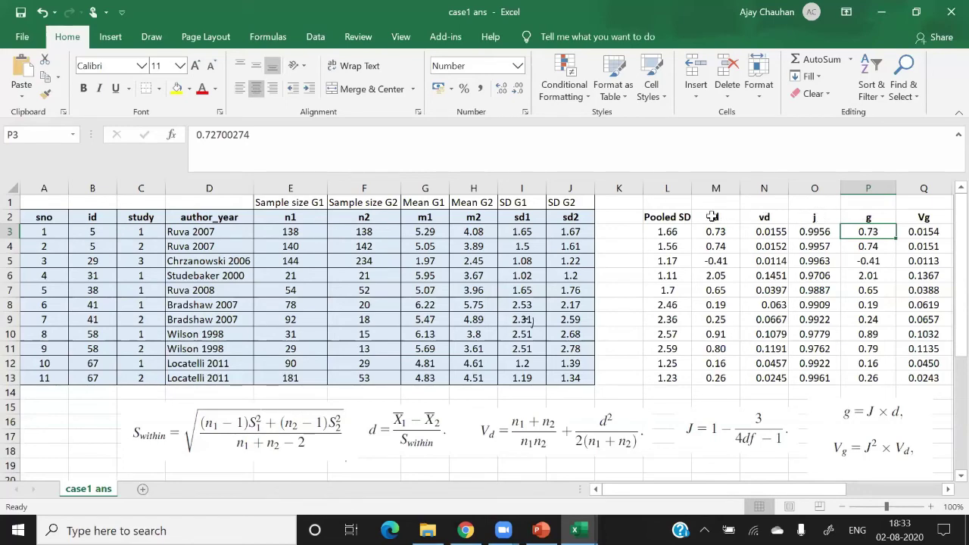
left_click_drag(794, 488, 865, 487)
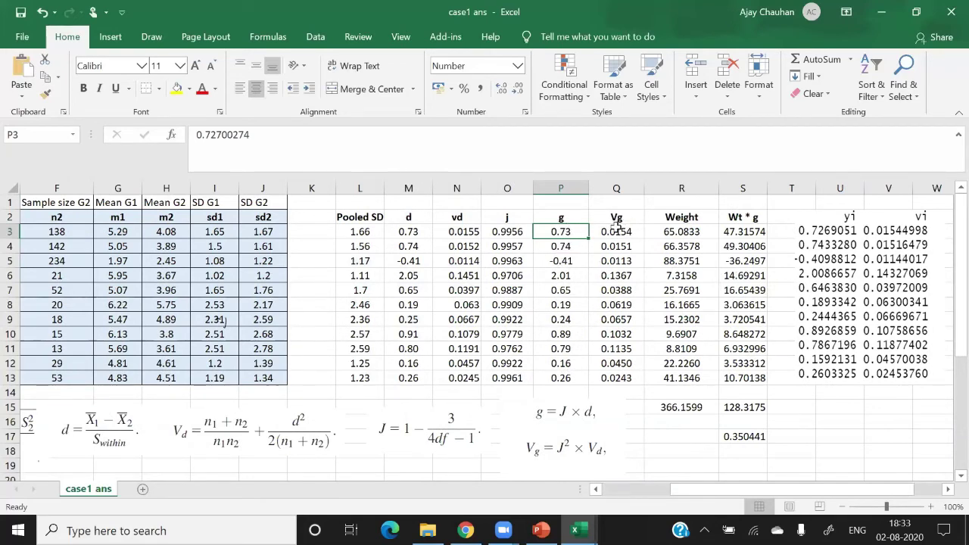
left_click(567, 219)
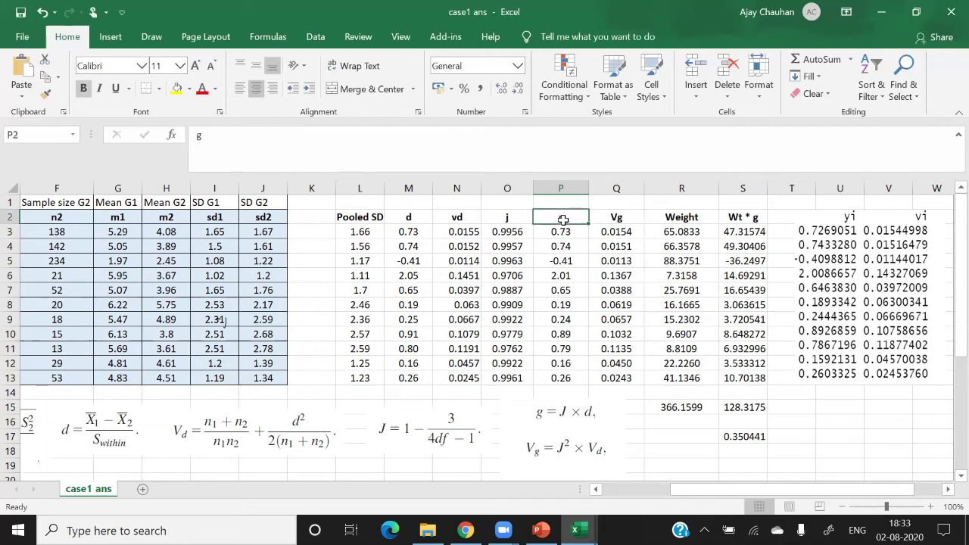
left_click(555, 449)
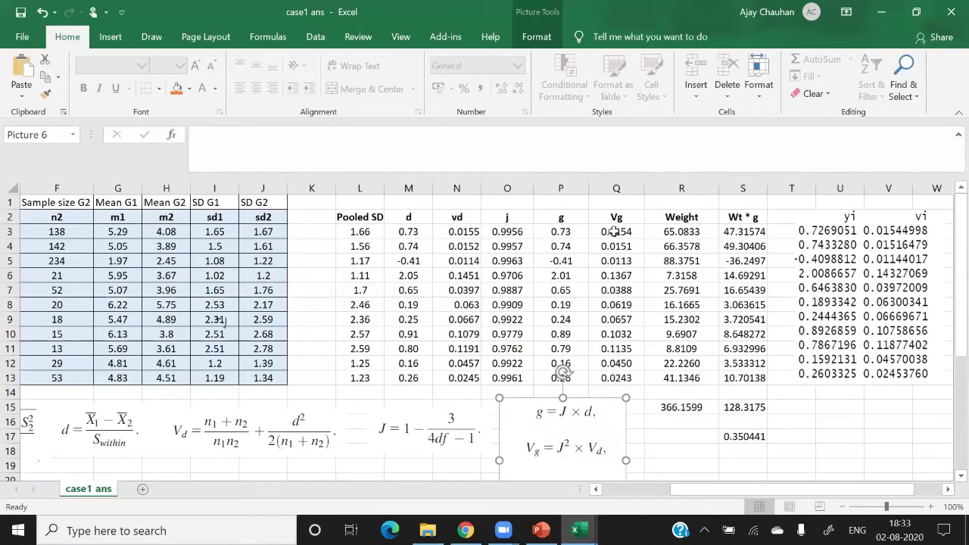
Step: Inspect weight R3 and the Vg values, then select the g values P3:P13
right_click(686, 234)
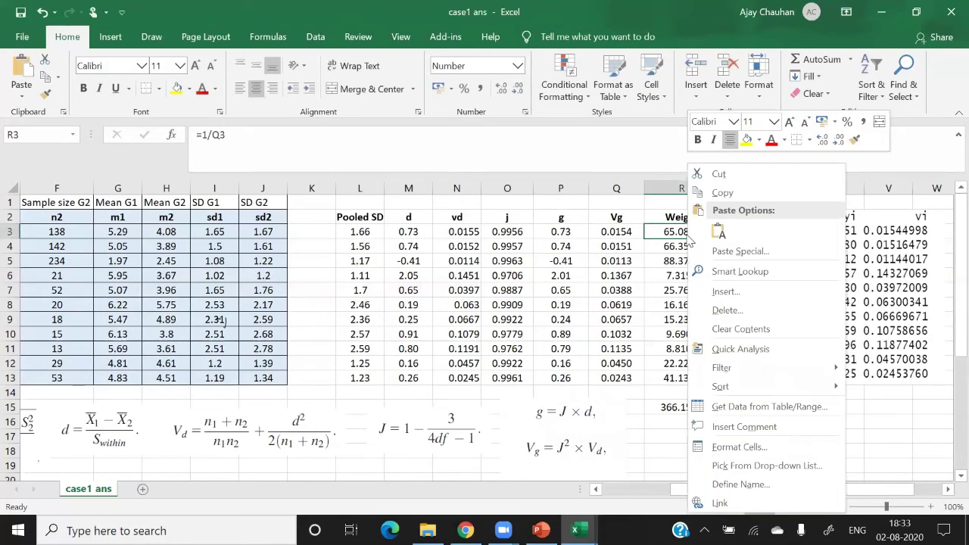
key("Escape")
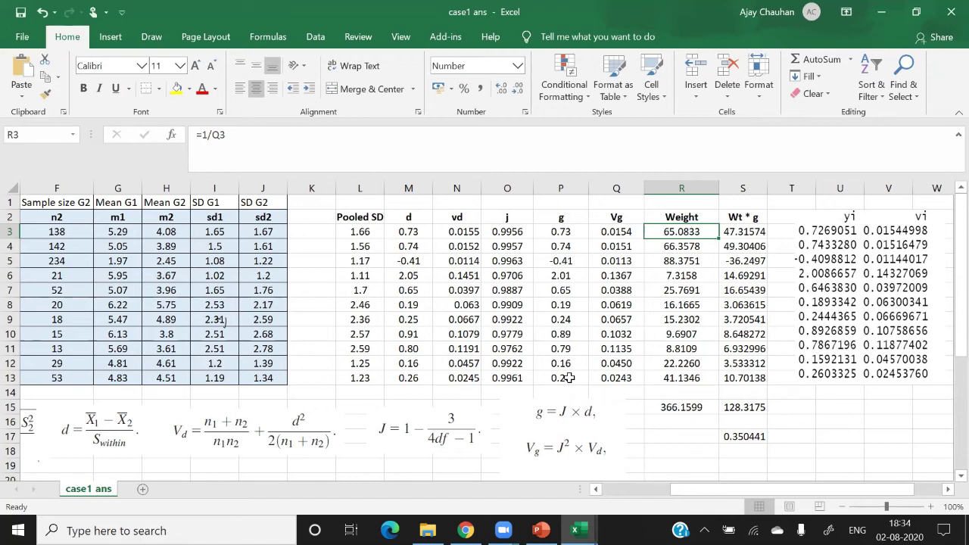
left_click_drag(617, 217, 617, 392)
left_click(765, 389)
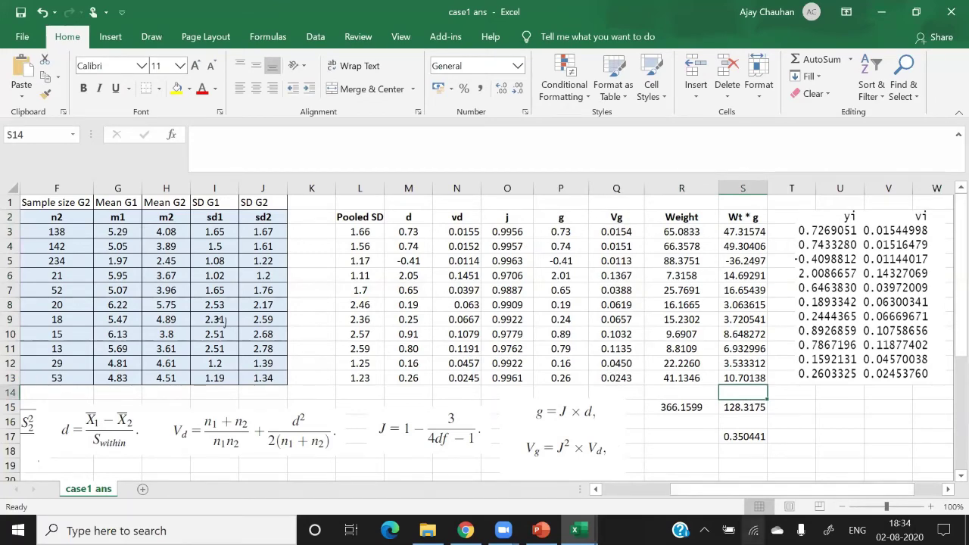
left_click_drag(726, 489, 649, 495)
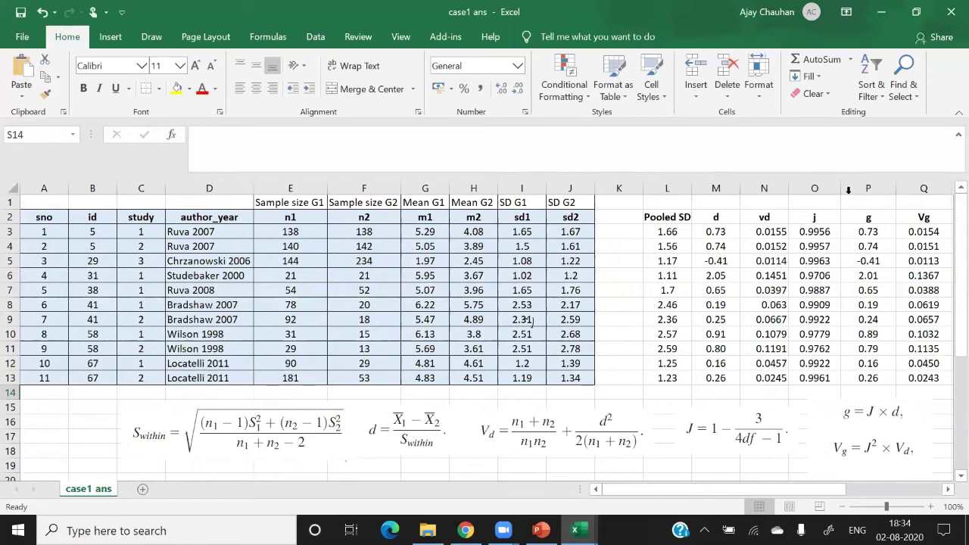
left_click_drag(746, 485, 820, 485)
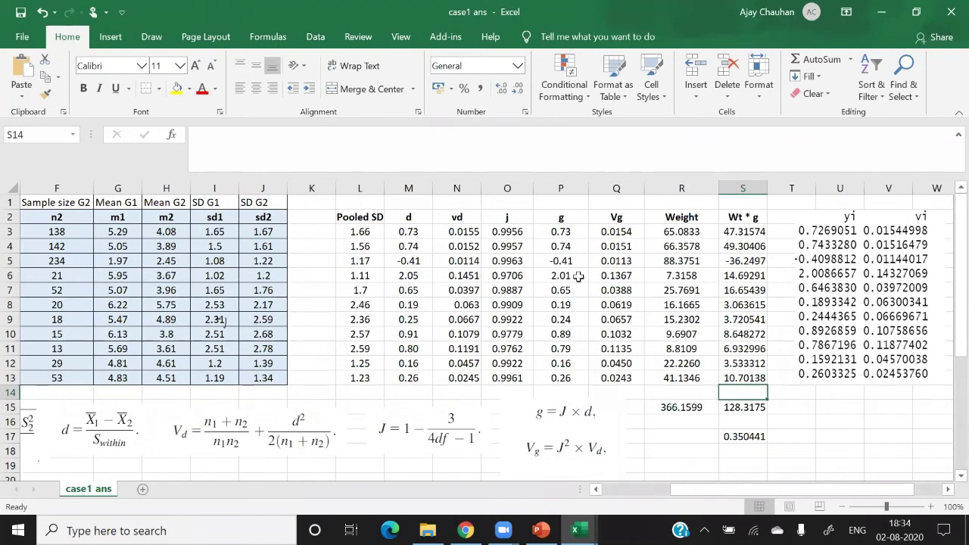
left_click_drag(564, 229, 564, 376)
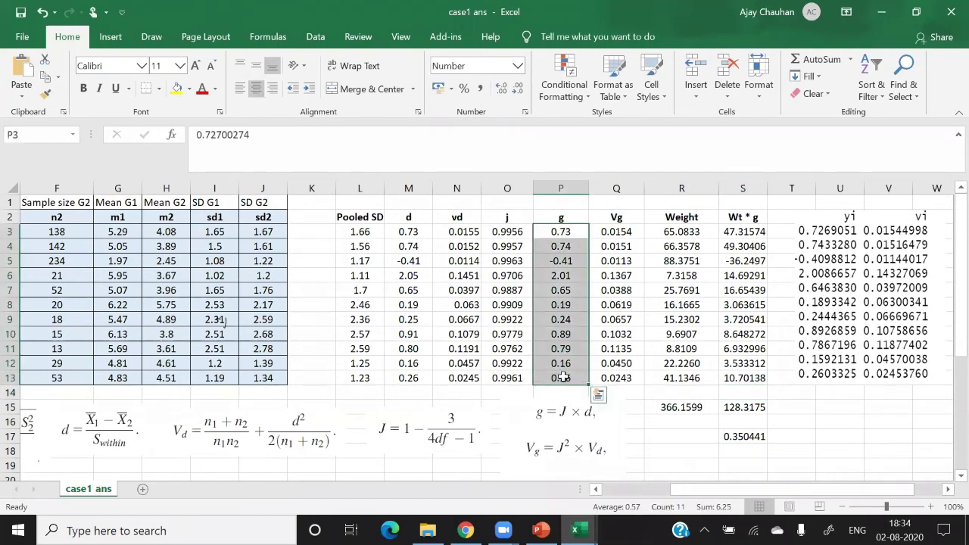
Step: Fill P3:P13 yellow and check the weighted mean formula =S15/R15 in S17
left_click(178, 89)
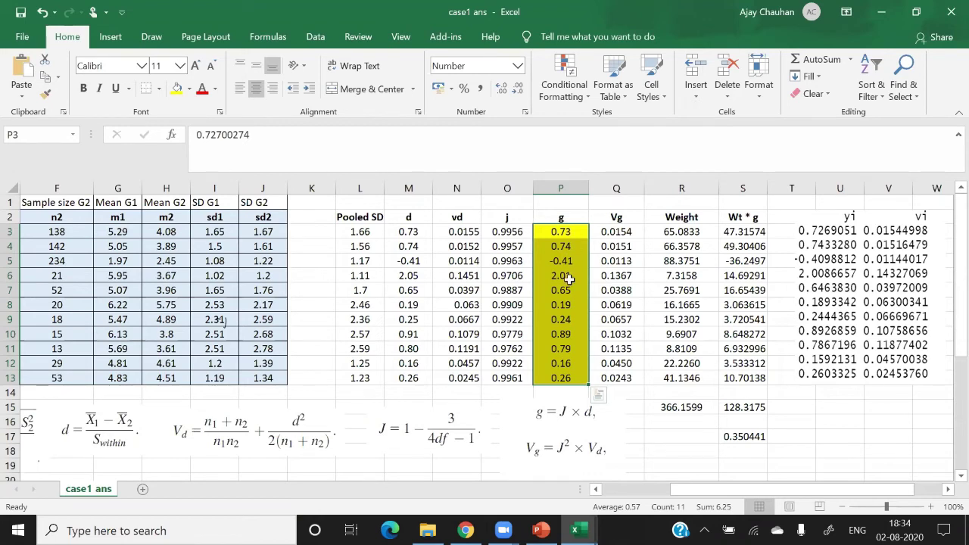
left_click(573, 213)
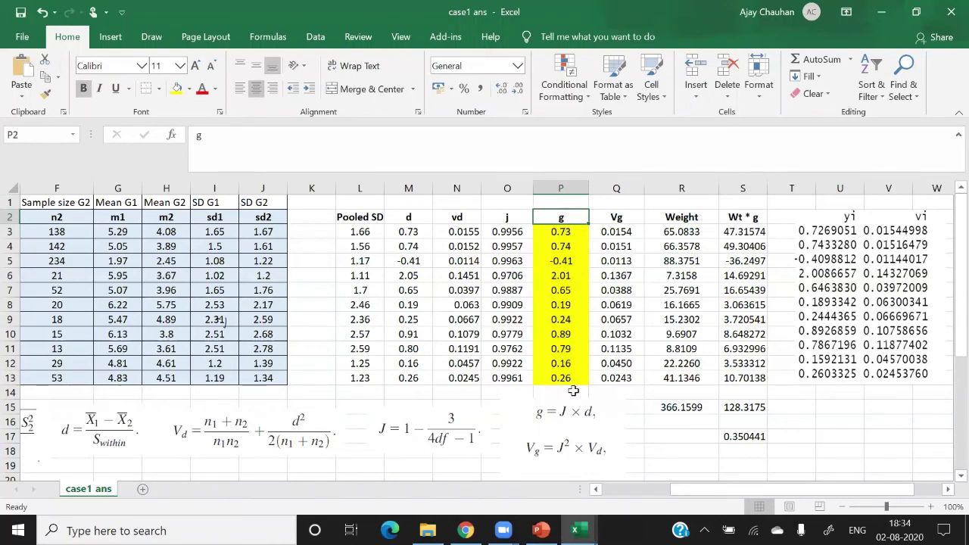
left_click(747, 437)
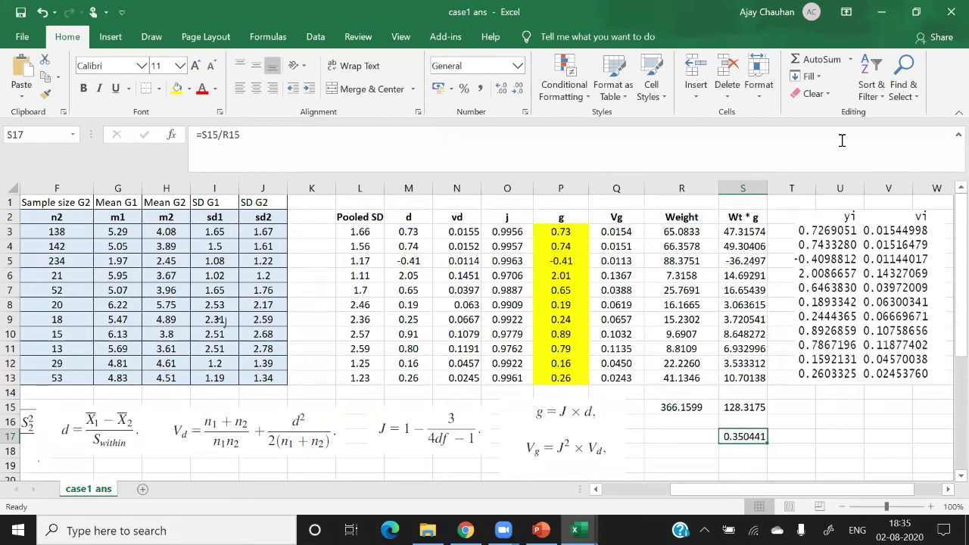
Step: Scroll across the sheet, then minimize the case1 ans workbook
scroll(757, 243, "left", 3)
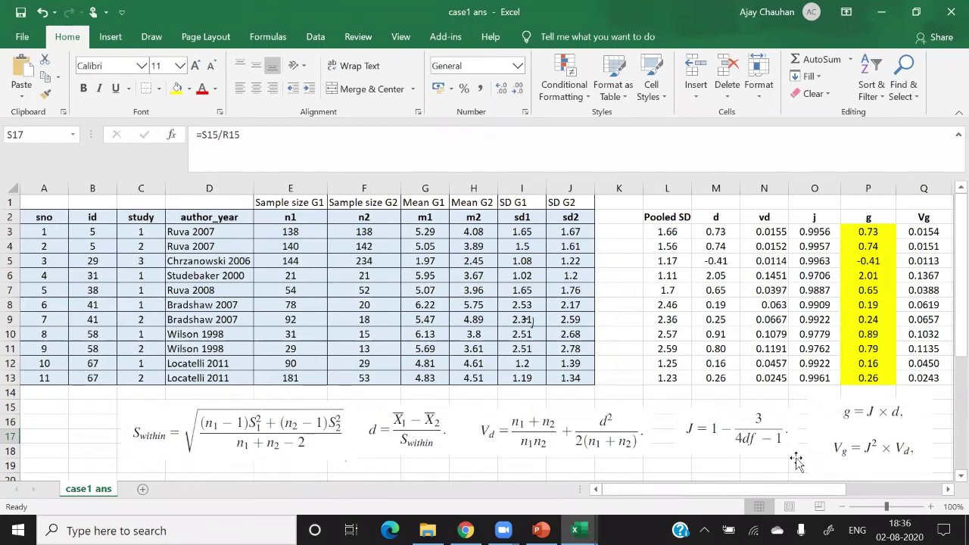
left_click_drag(794, 489, 853, 489)
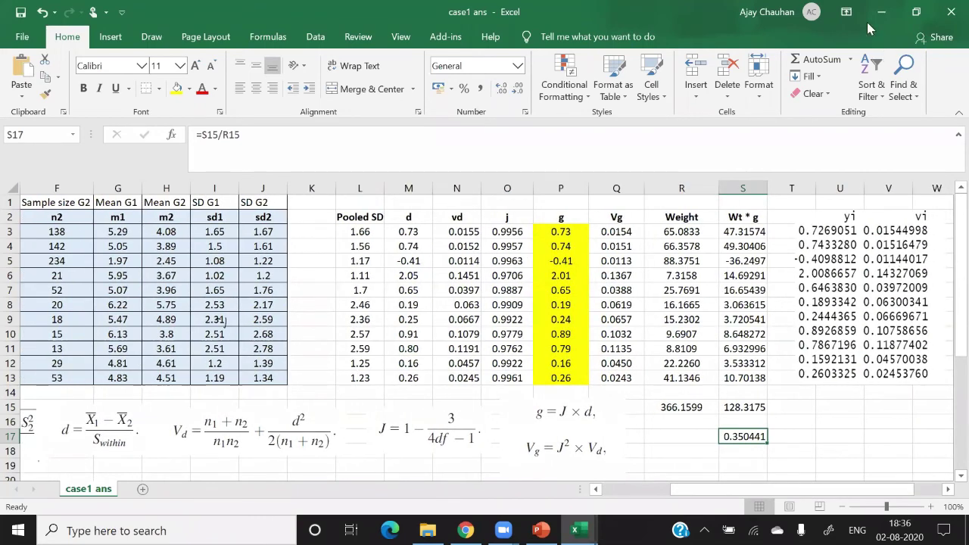
left_click(880, 17)
Step: Minimize Excel, File Explorer and PowerPoint, and close the browser
left_click(881, 17)
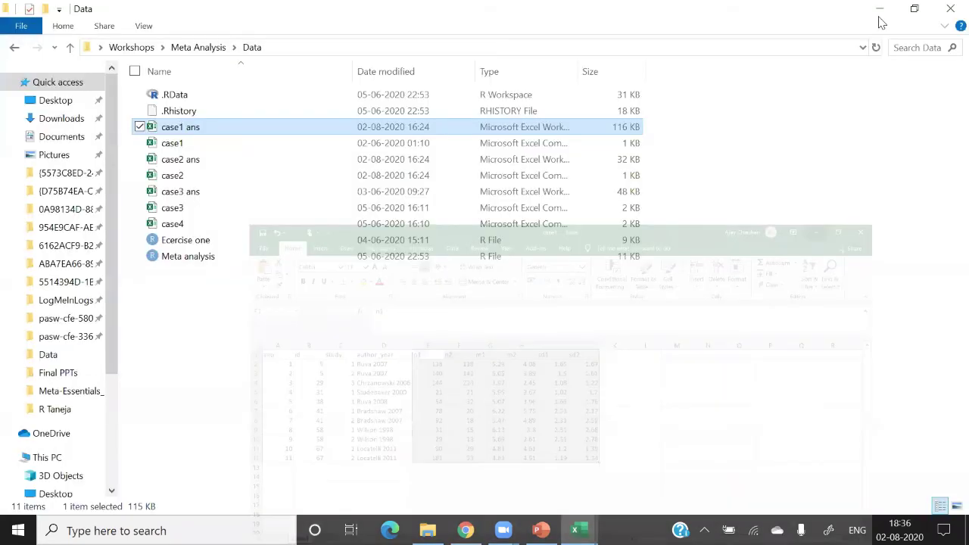
left_click(879, 9)
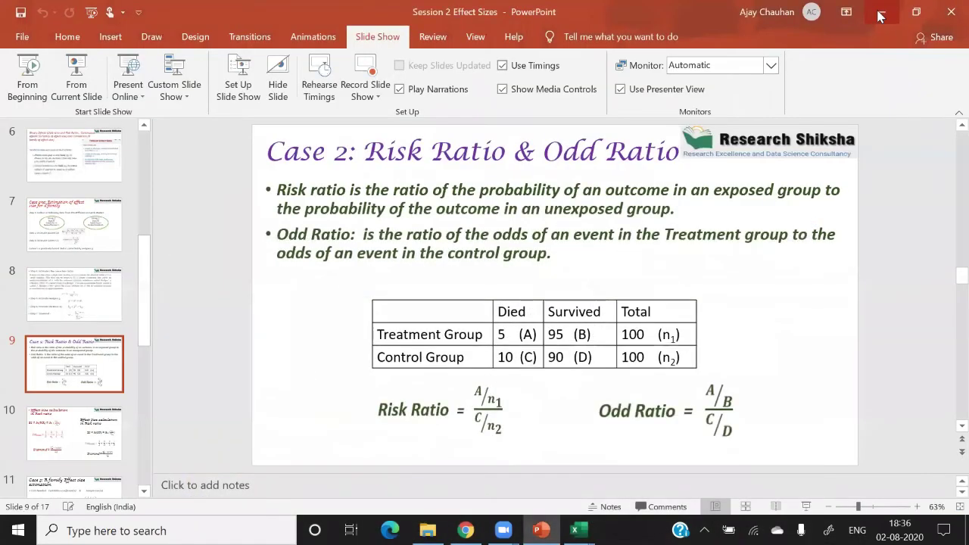
left_click(881, 12)
left_click(947, 13)
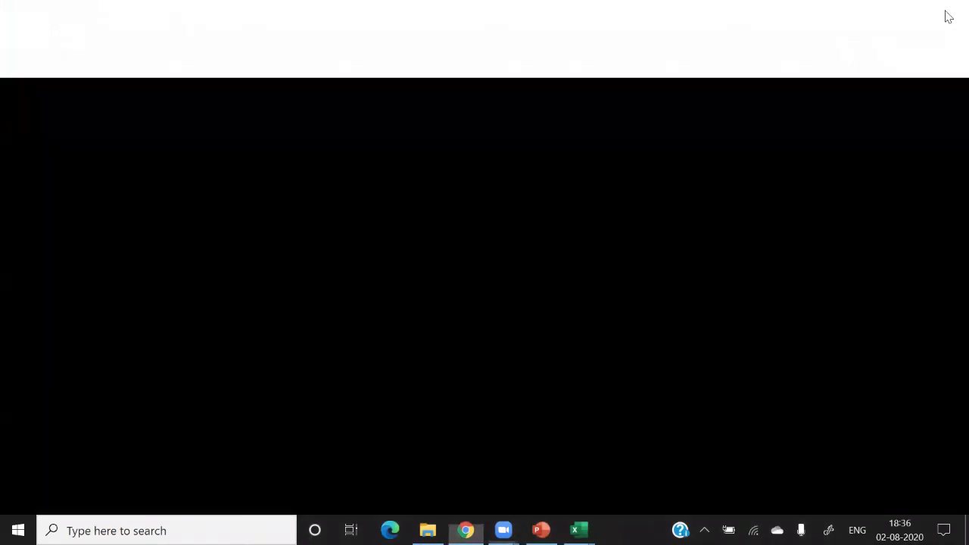
Step: Search for jamovi and launch version 1.2.22 with a blank dataset
left_click(113, 531)
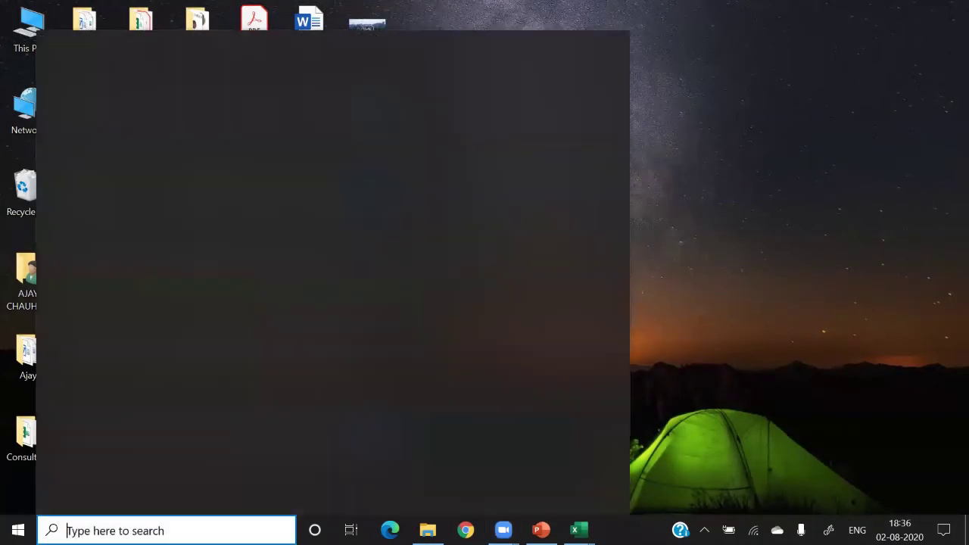
type("jamovi")
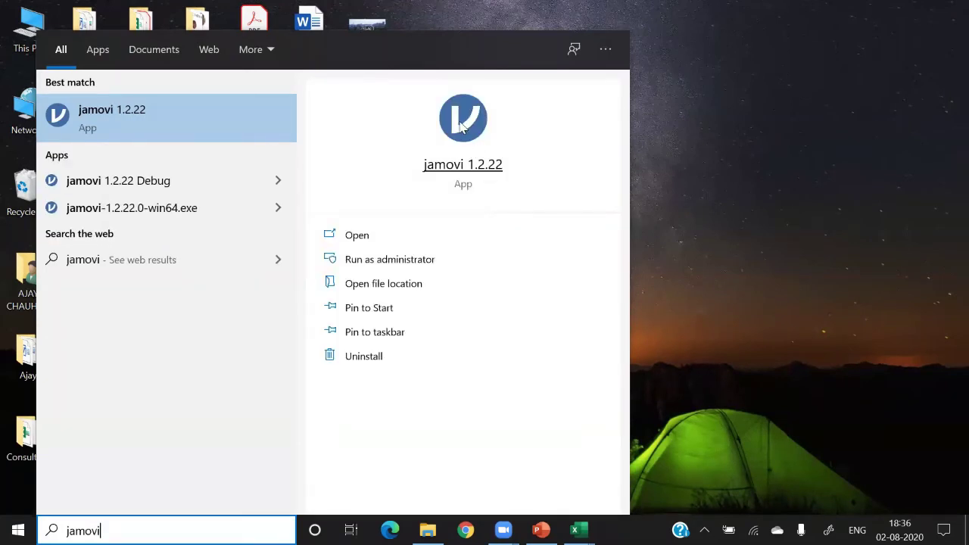
left_click(360, 237)
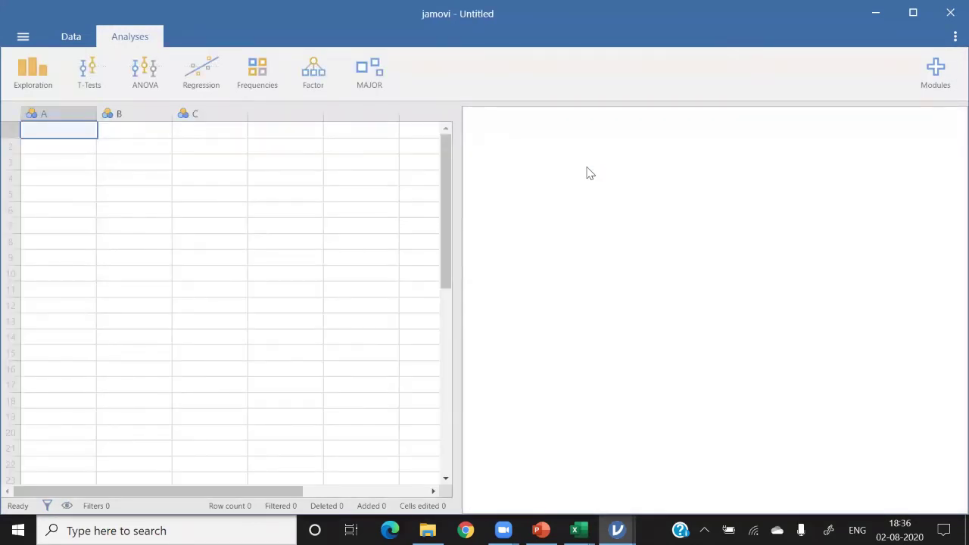
Step: Install jamm - Advanced Mediation Models from the jamovi library, then close the library
left_click(939, 72)
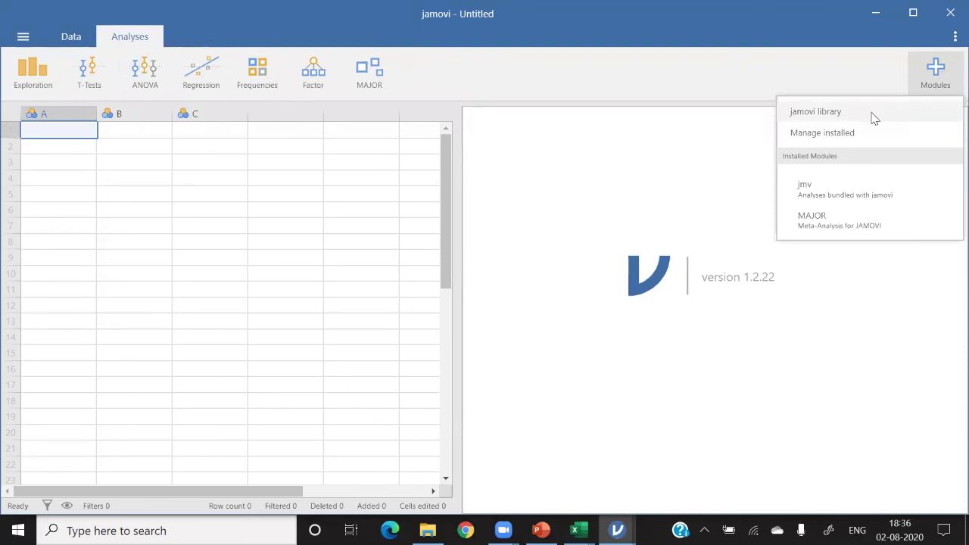
left_click(816, 112)
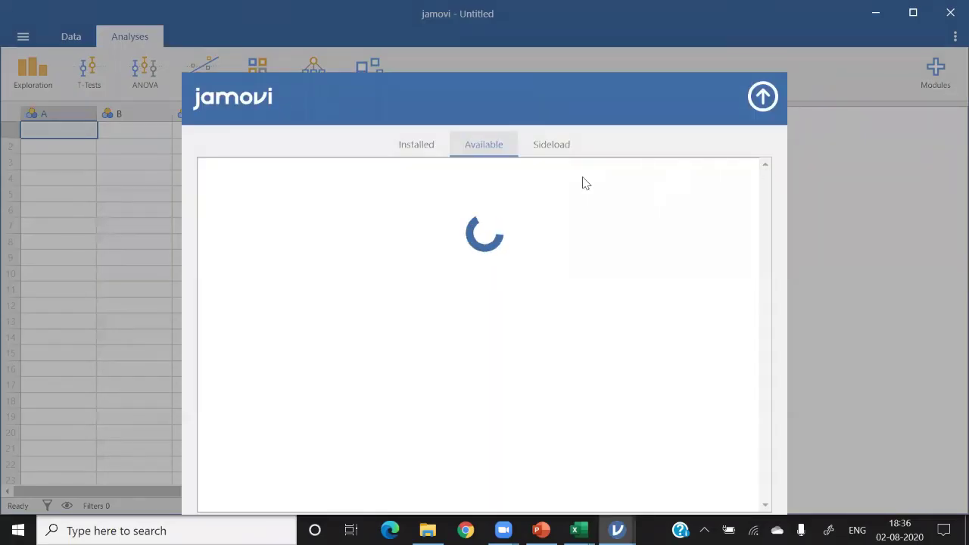
left_click_drag(763, 186, 755, 276)
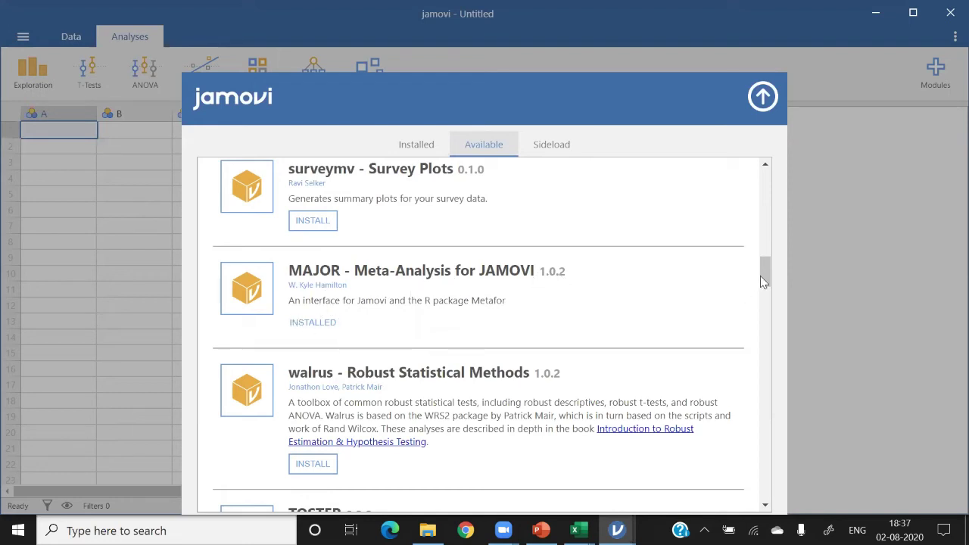
left_click_drag(764, 273, 765, 173)
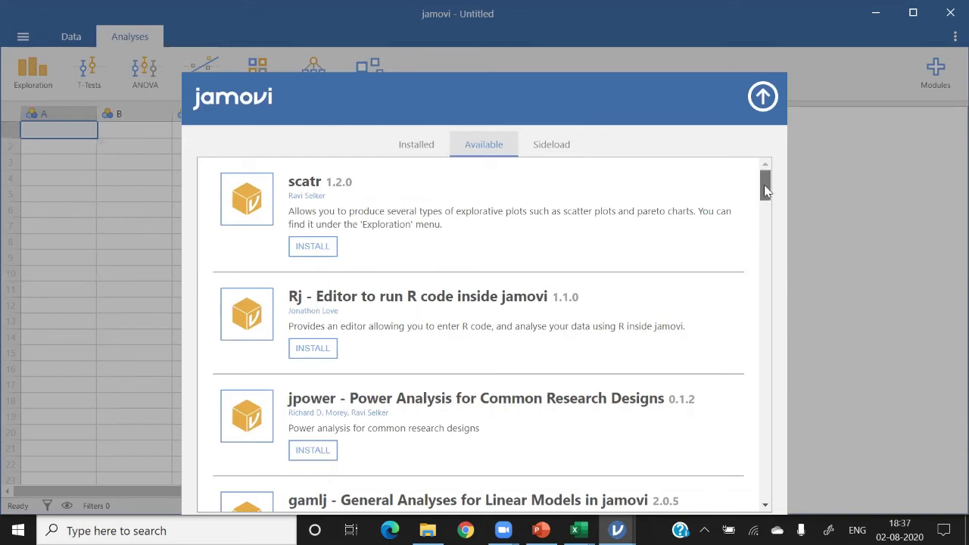
left_click_drag(764, 192, 771, 223)
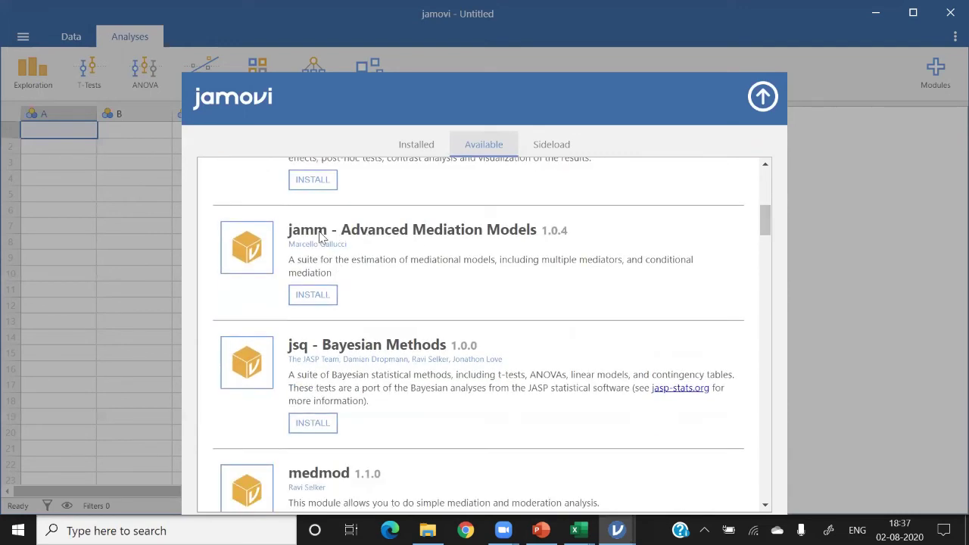
left_click(307, 296)
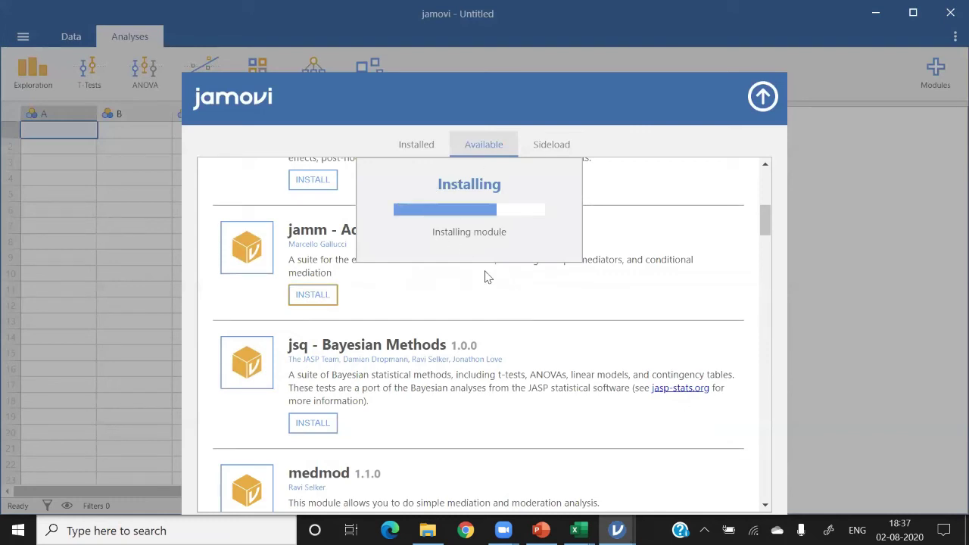
left_click(764, 97)
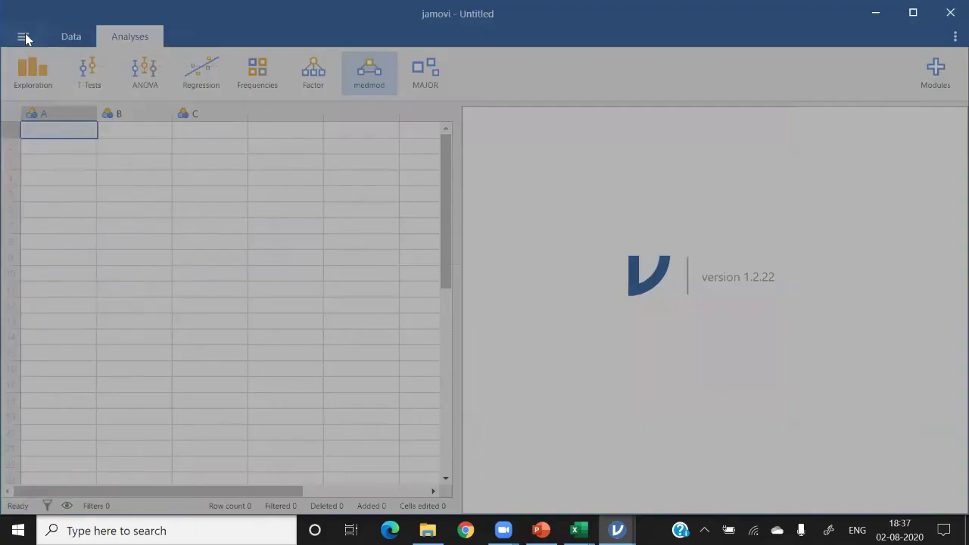
Step: Open case1 from the Data folder and scroll across its study, n1, n2, m1, m2 and sd columns
left_click(24, 36)
left_click(27, 138)
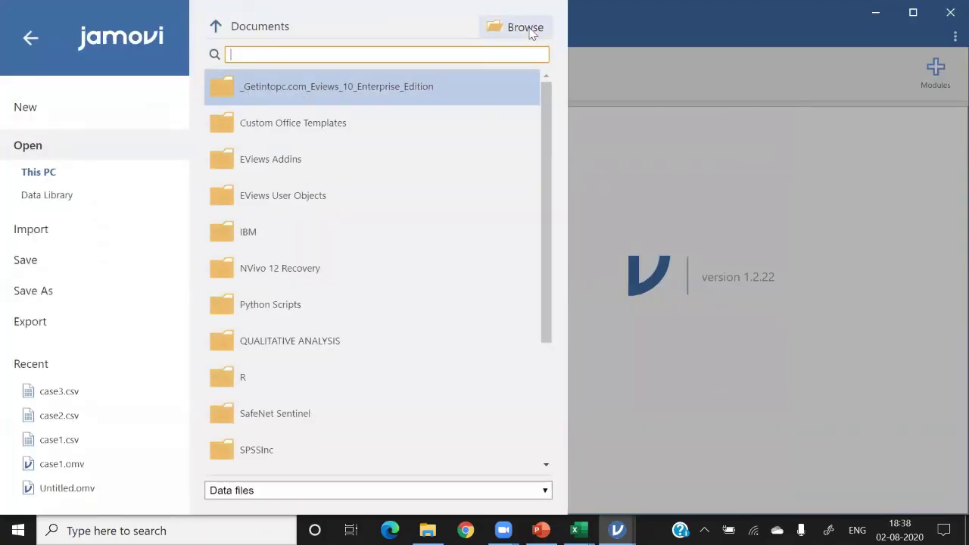
left_click(525, 28)
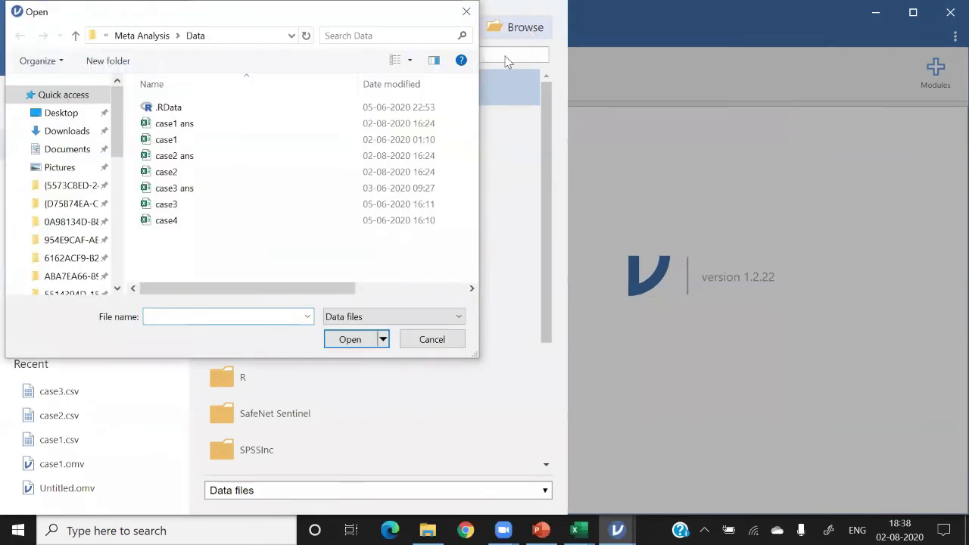
double_click(168, 141)
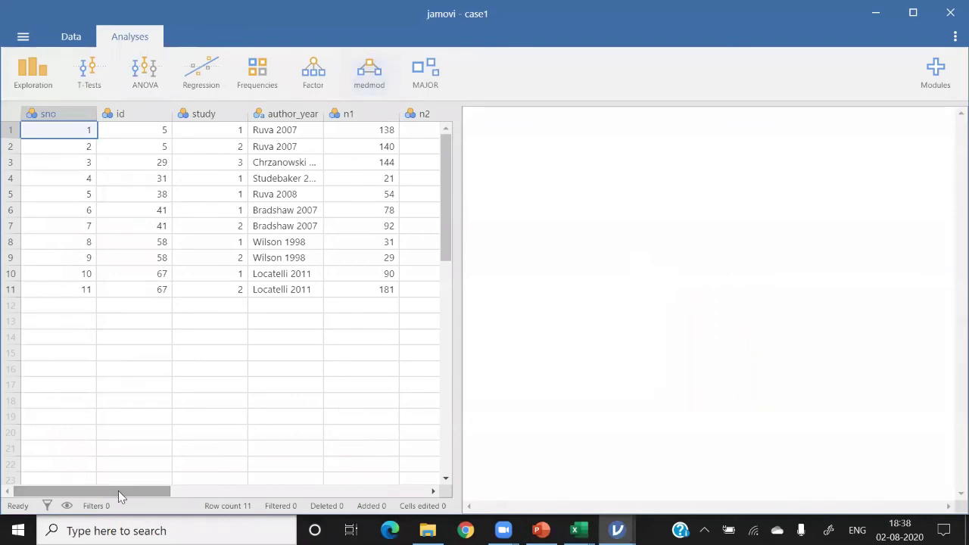
scroll(169, 499, "right", 10)
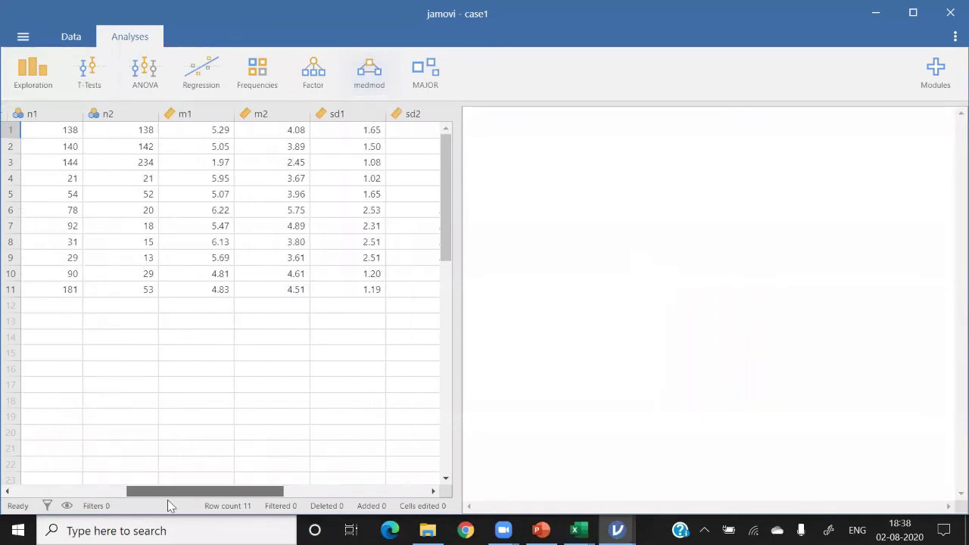
scroll(169, 500, "left", 3)
scroll(169, 506, "left", 3)
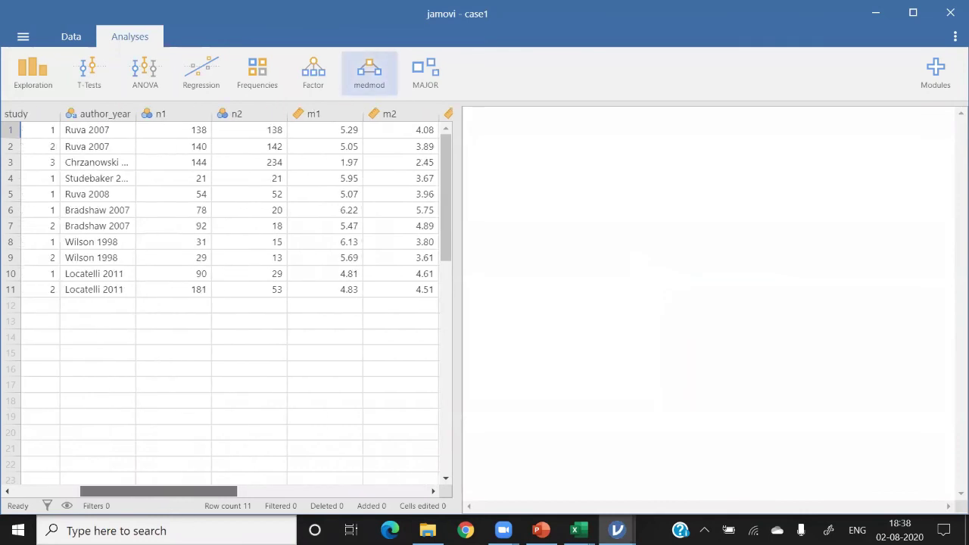
scroll(169, 506, "right", 5)
scroll(169, 499, "left", 3)
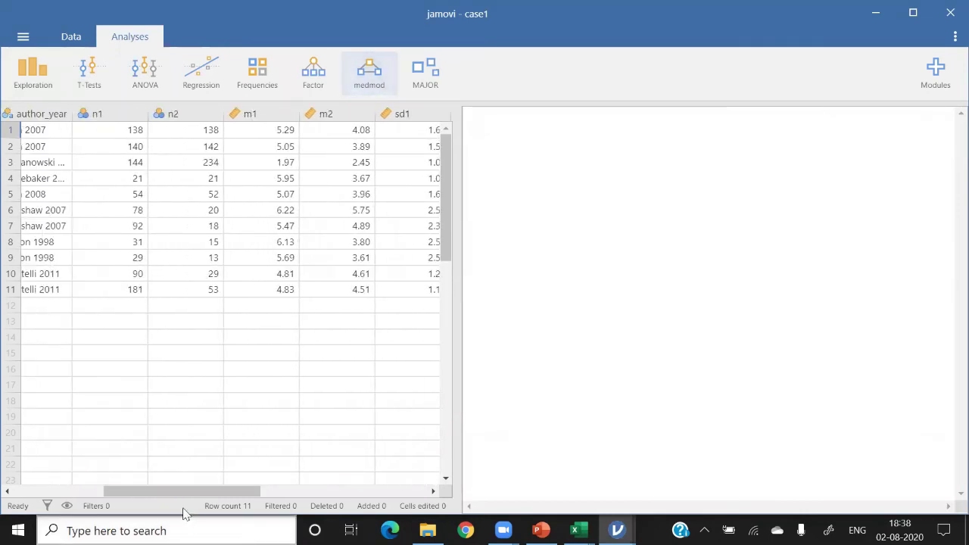
left_click_drag(184, 493, 144, 492)
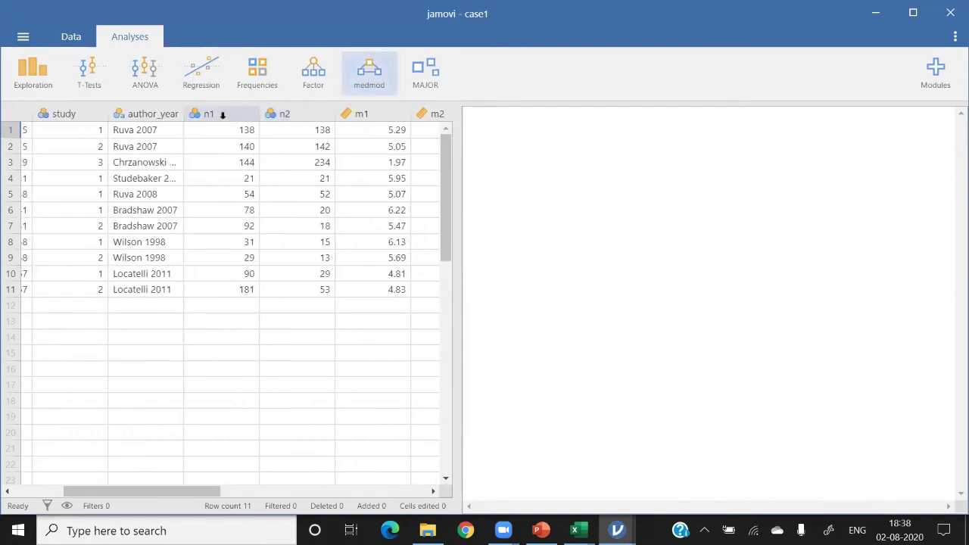
left_click(247, 115)
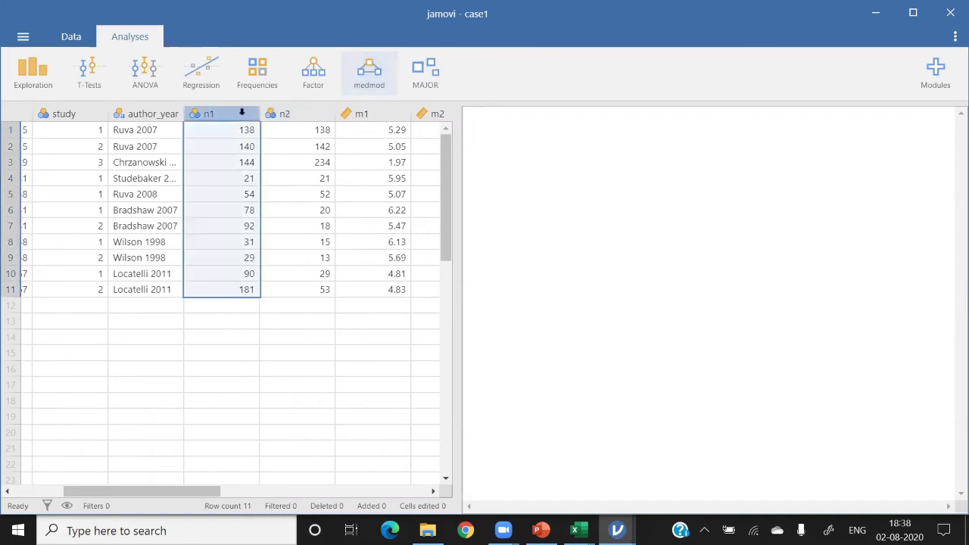
Step: Change the measure type of n1 and n2 from Nominal to Continuous
double_click(242, 112)
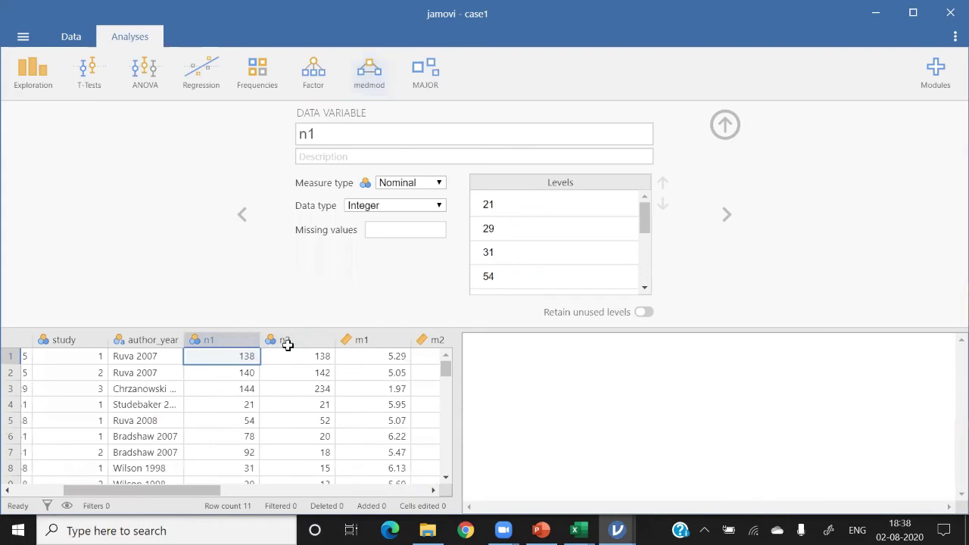
left_click(440, 185)
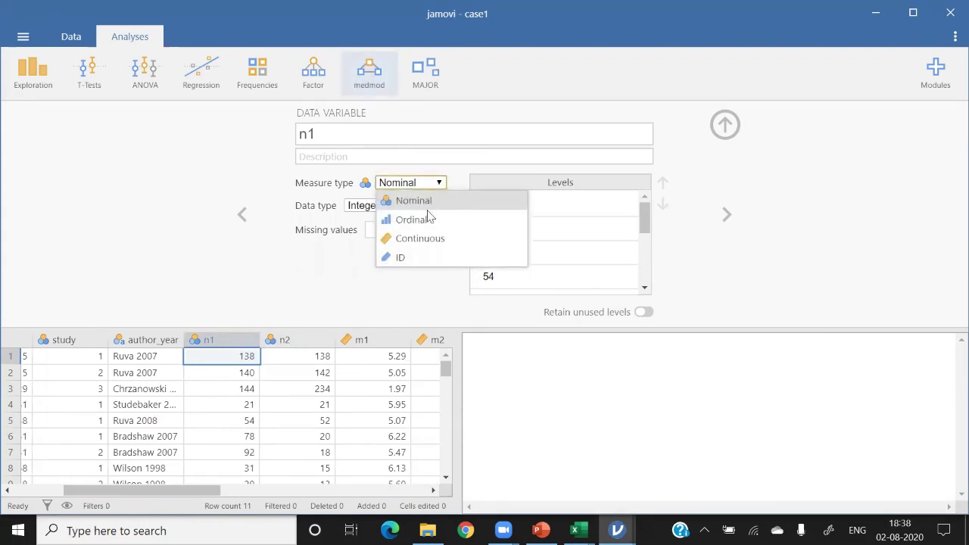
left_click(421, 241)
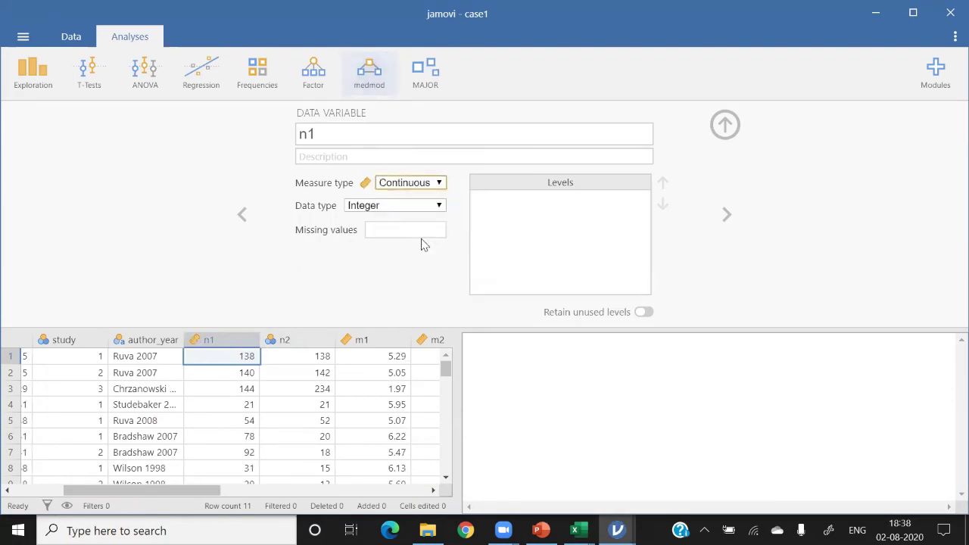
left_click(326, 342)
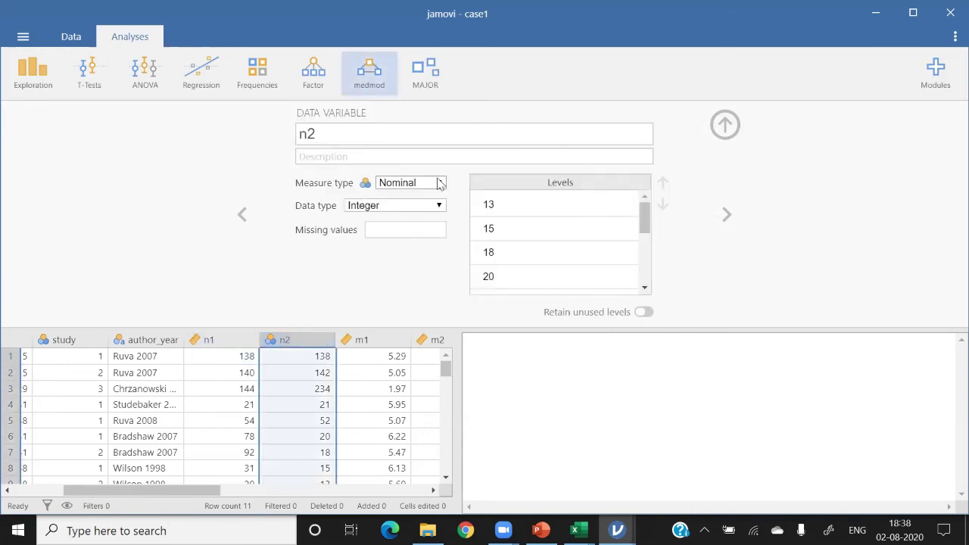
left_click(440, 185)
left_click(417, 240)
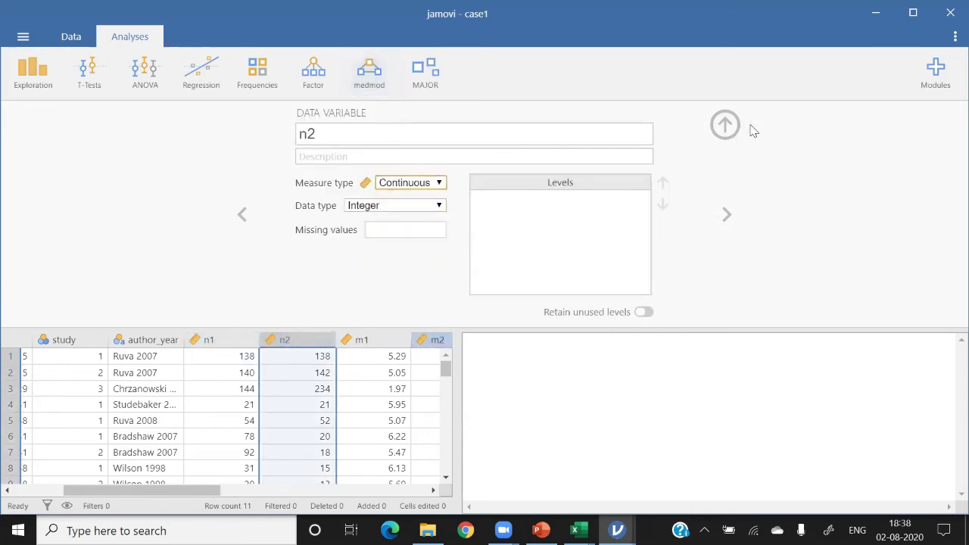
left_click(725, 125)
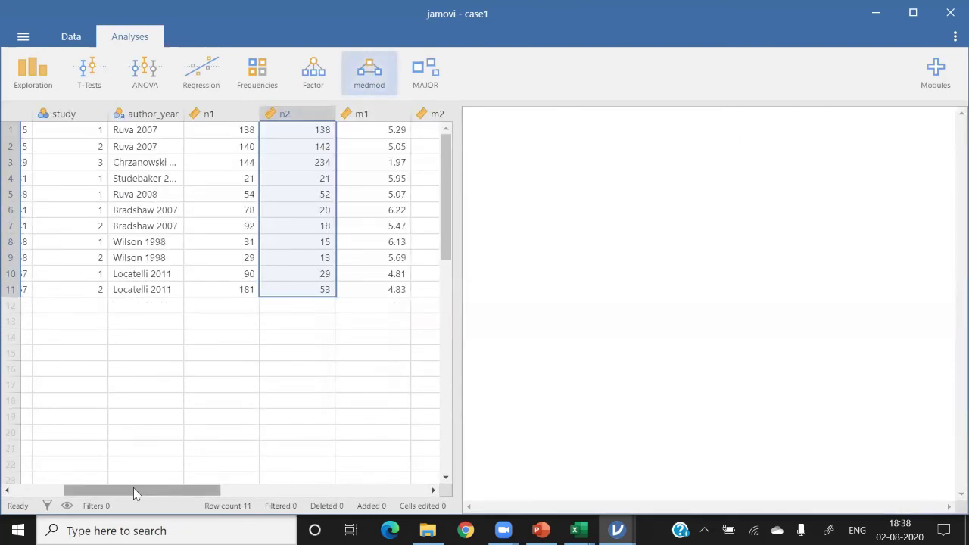
Step: Narrow the n1, n2, m1, m2, sd1, study and sd2 columns, then list the MAJOR models
left_click_drag(259, 114, 221, 114)
left_click_drag(293, 114, 263, 114)
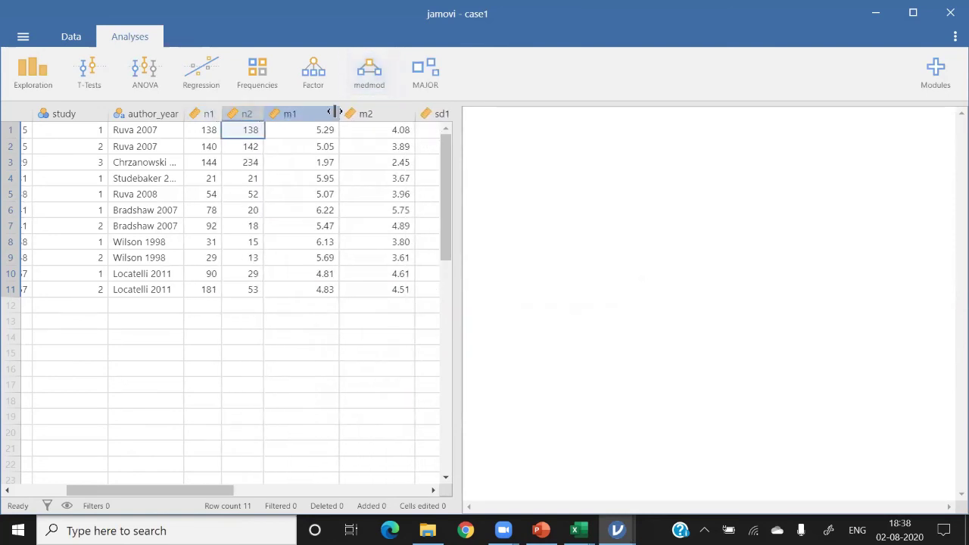
left_click_drag(334, 112, 306, 113)
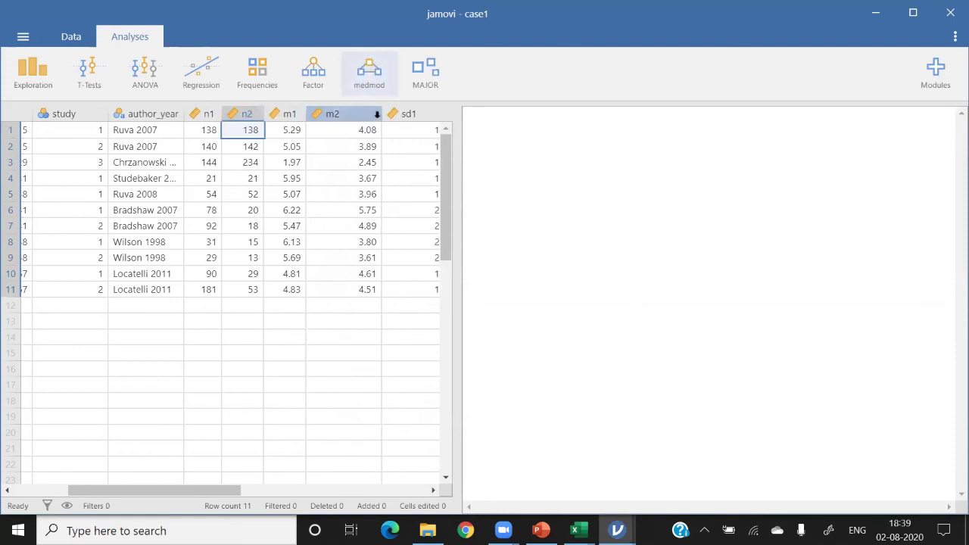
left_click_drag(382, 114, 346, 114)
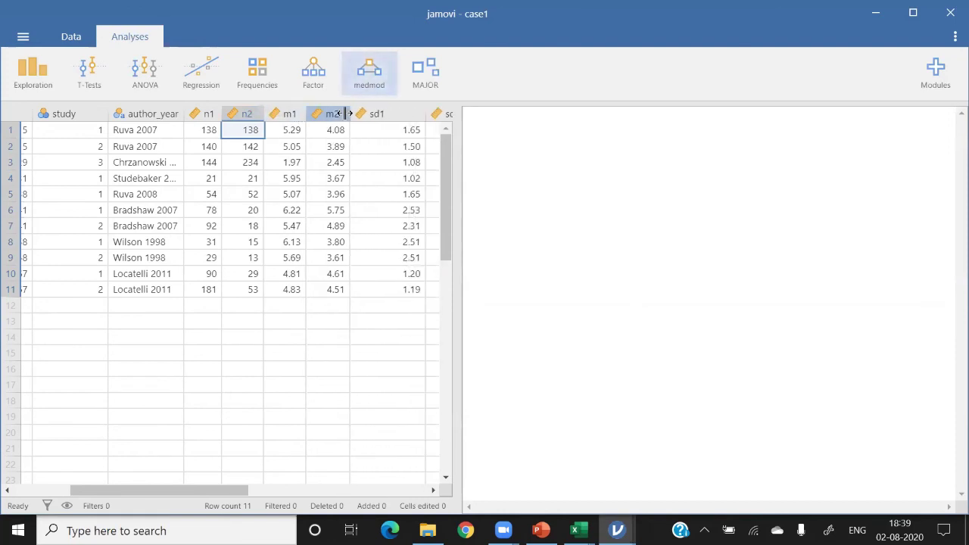
left_click_drag(421, 112, 391, 114)
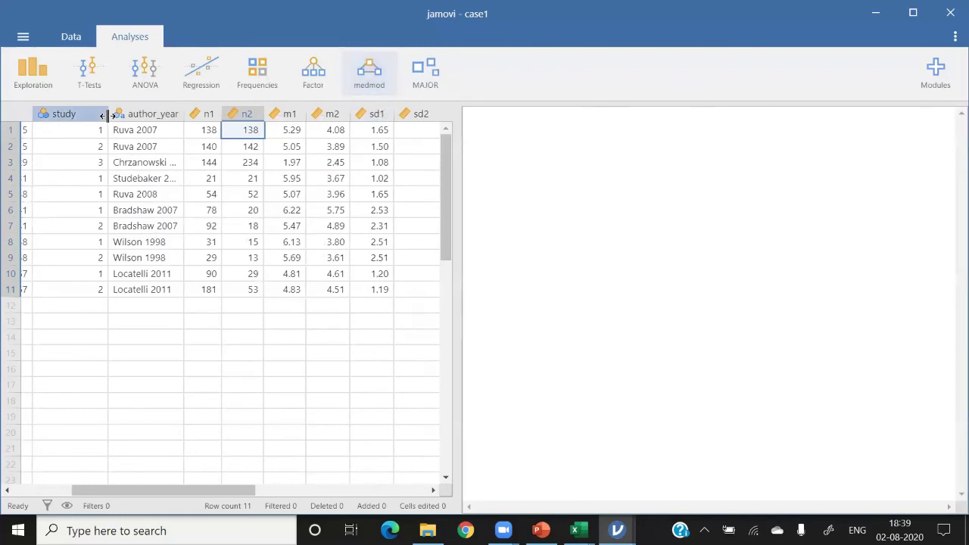
left_click_drag(108, 113, 60, 113)
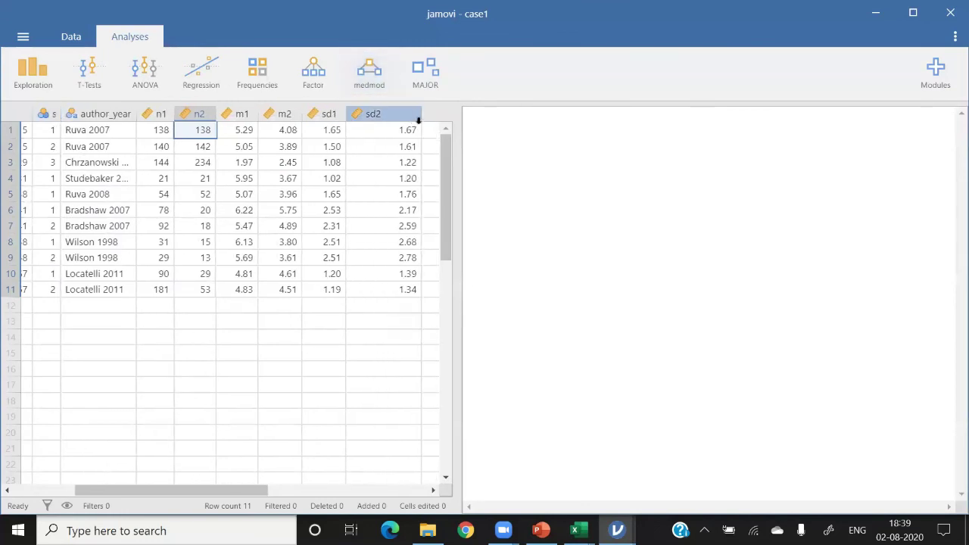
left_click_drag(418, 110, 391, 112)
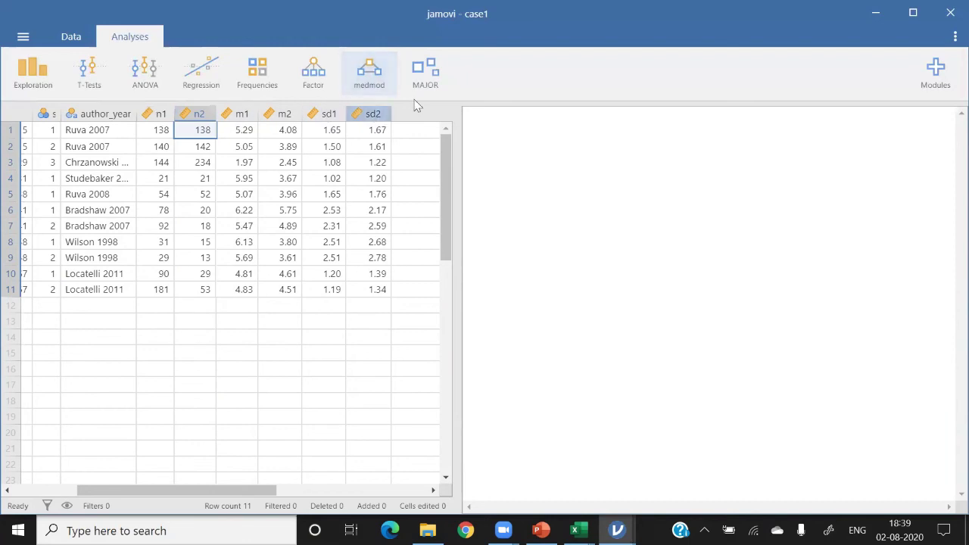
left_click(426, 80)
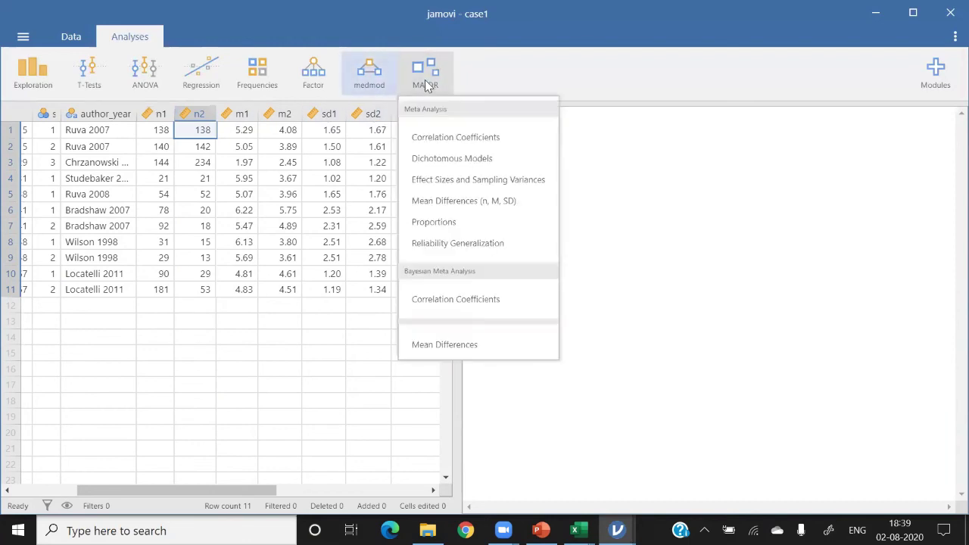
Step: Start Mean Differences (n, M, SD) and assign n1, m1, sd1 as Group One size, mean and SD
left_click(475, 204)
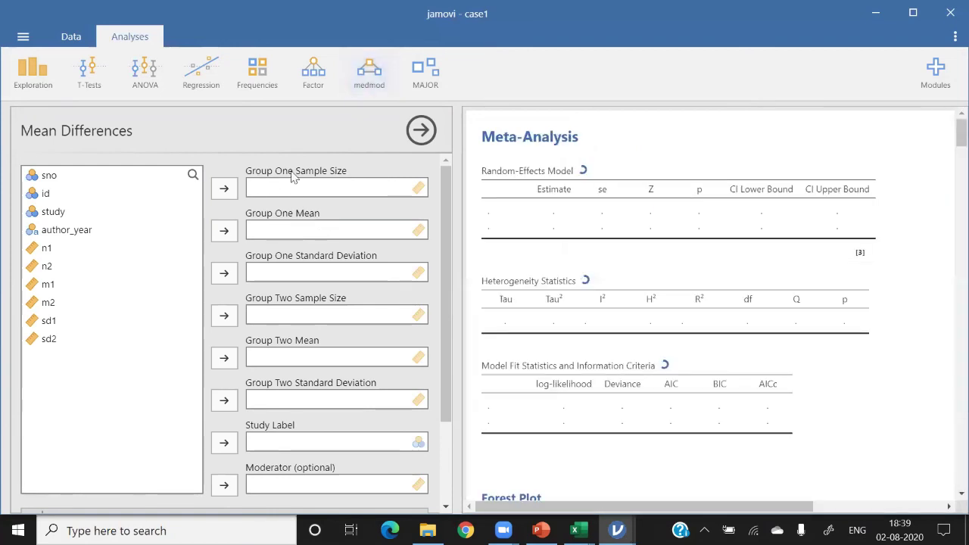
left_click(47, 251)
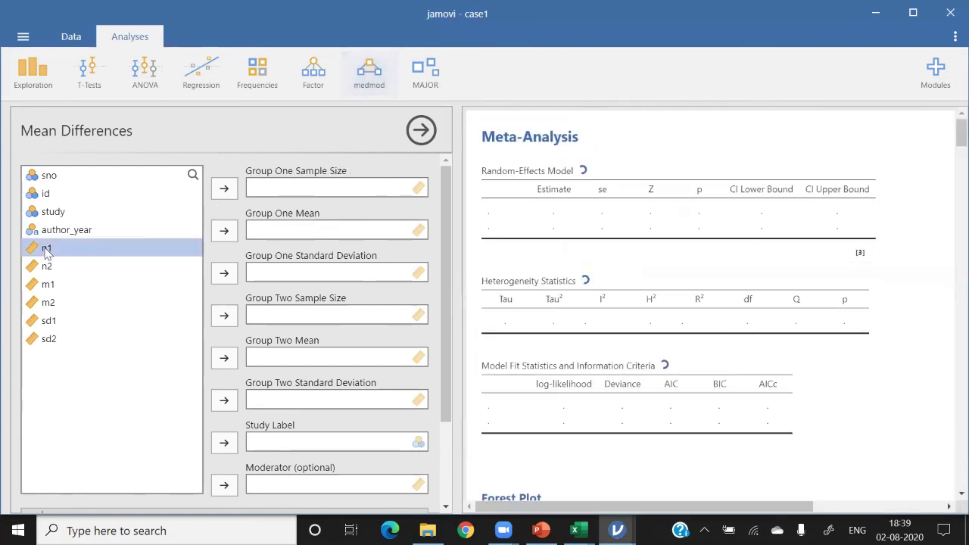
left_click(224, 191)
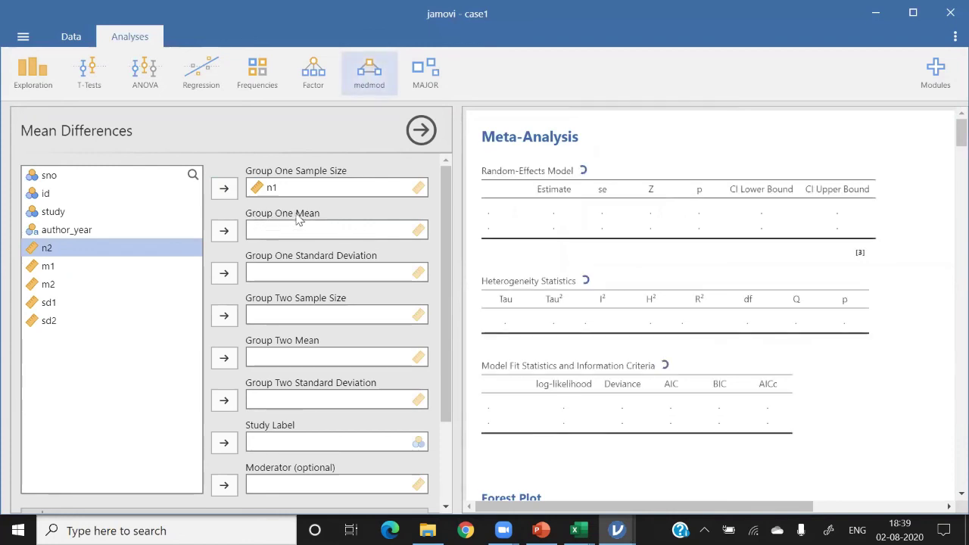
left_click(51, 267)
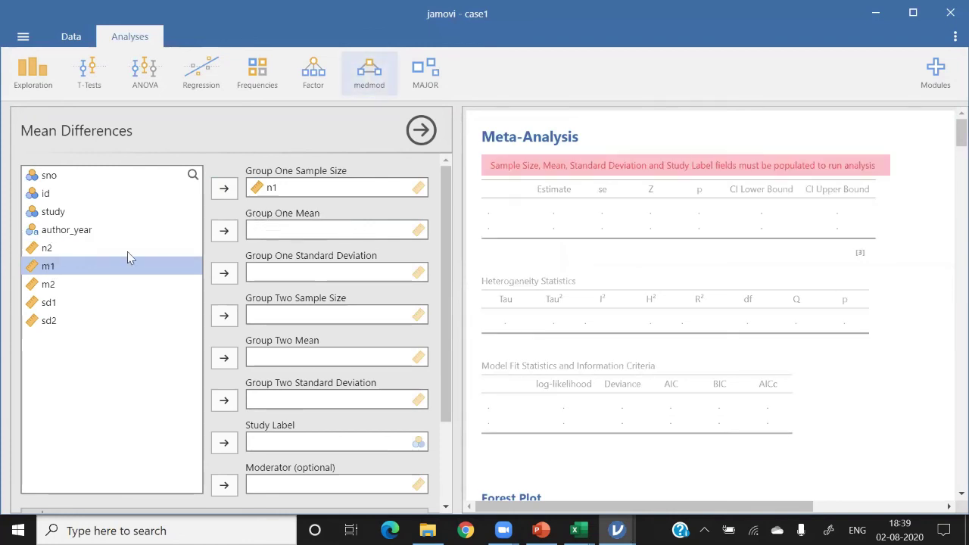
left_click(224, 231)
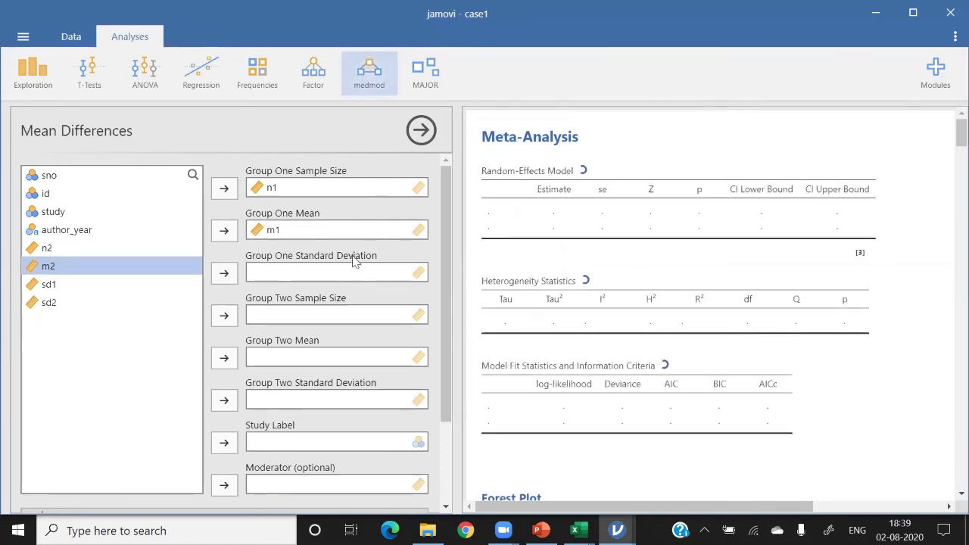
left_click(52, 285)
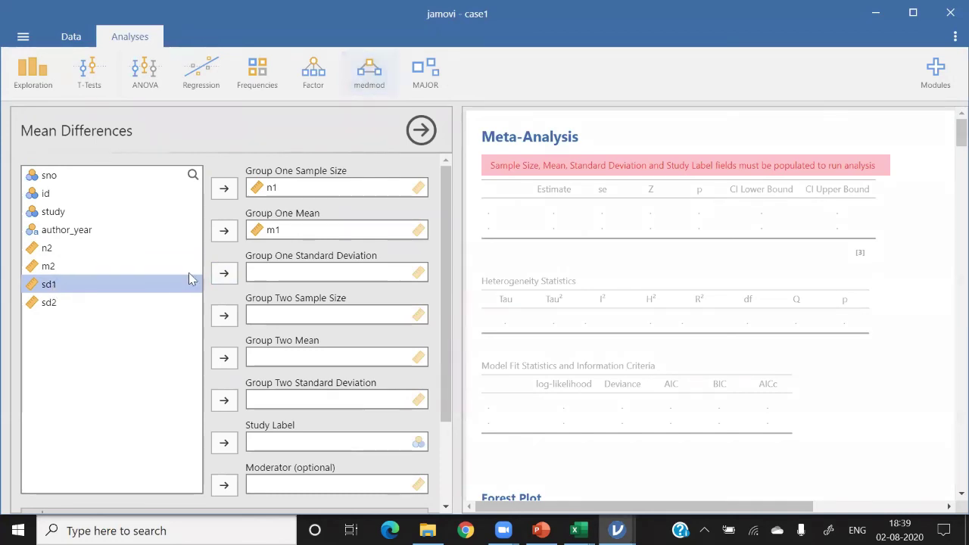
left_click(224, 272)
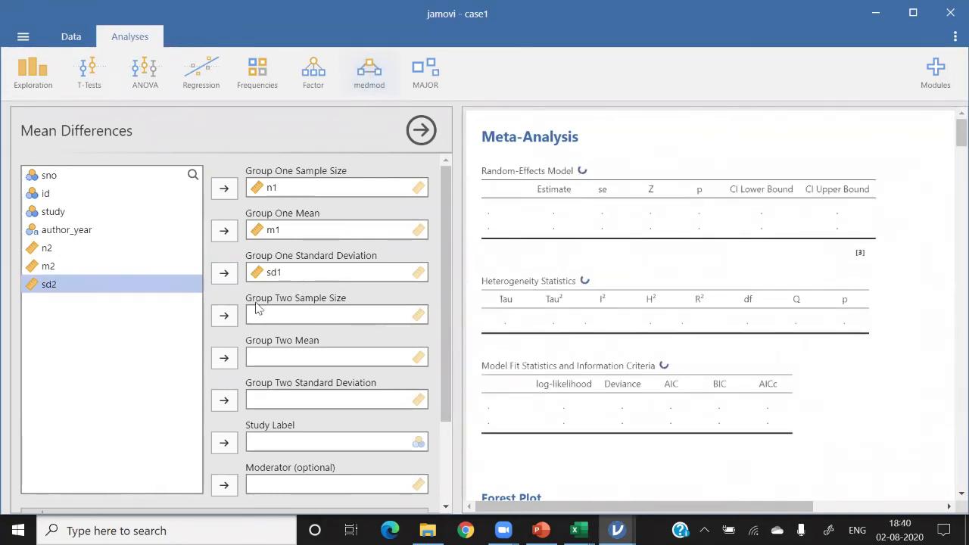
Step: Assign n2, m2, sd2 as Group Two size, mean and SD, with study as label
left_click(45, 250)
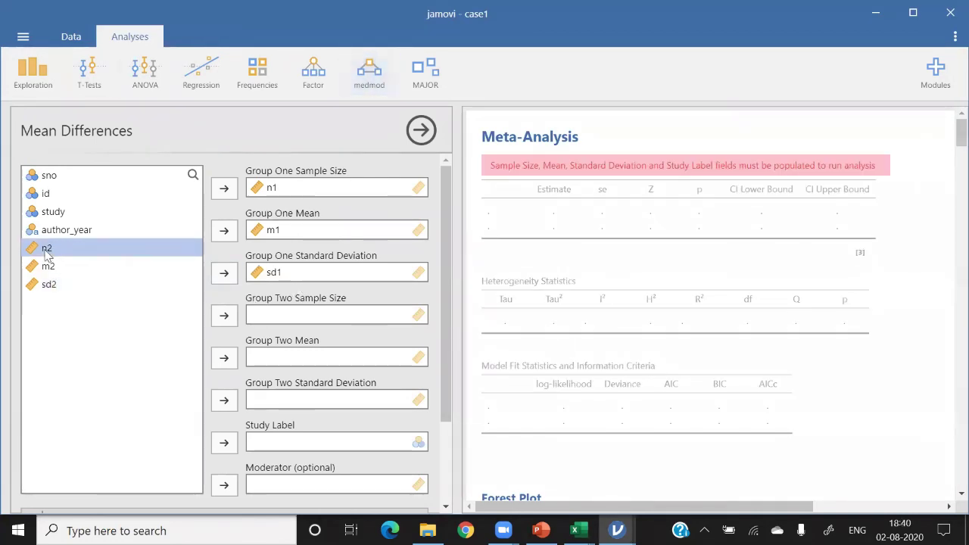
left_click(224, 315)
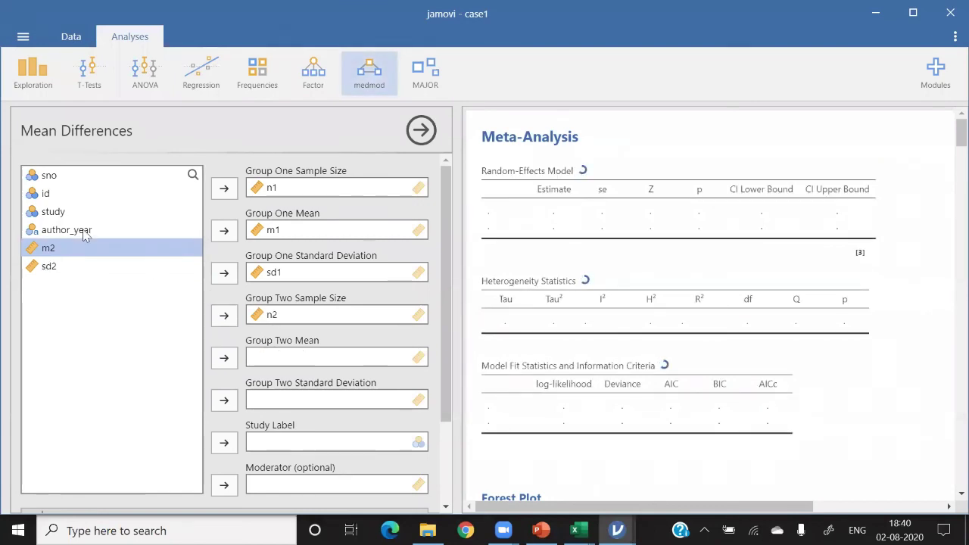
left_click(224, 357)
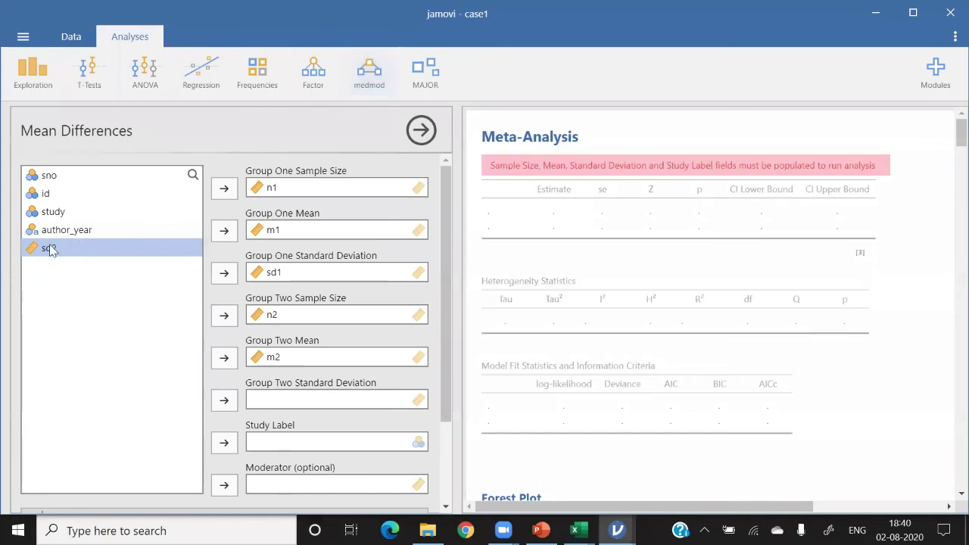
left_click(224, 400)
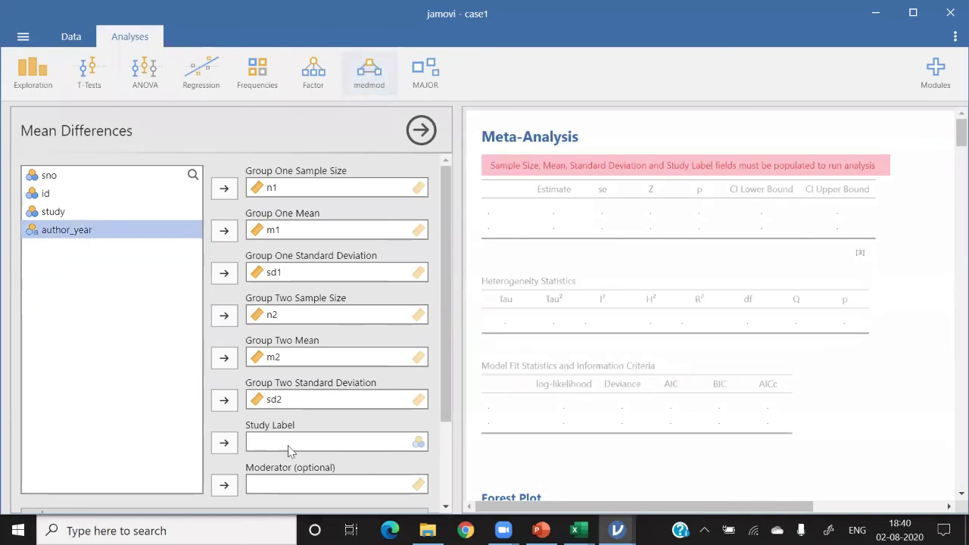
left_click(60, 212)
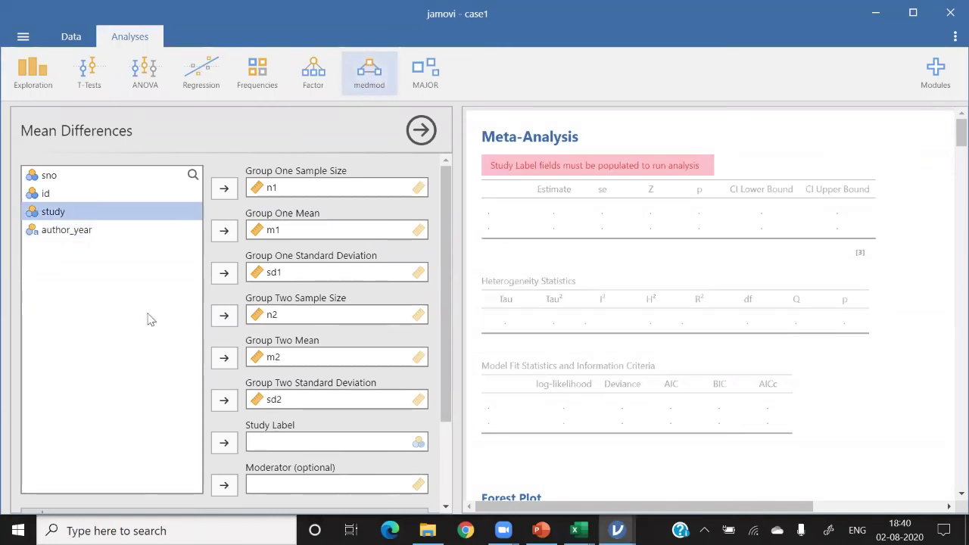
left_click(226, 445)
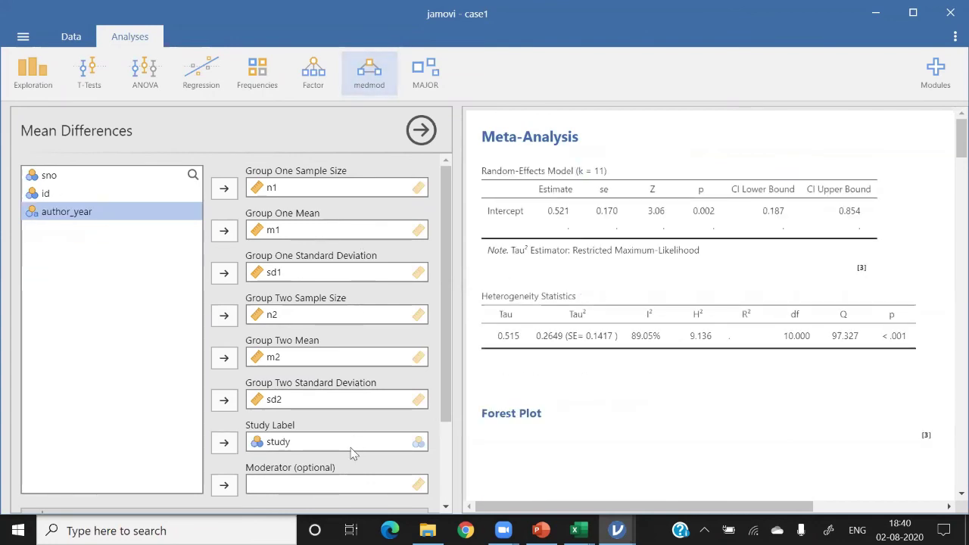
Step: Snip the forest plot's effect-size and confidence-interval column with Win+Shift+S
left_click_drag(946, 134, 947, 201)
scroll(946, 200, "up", 2)
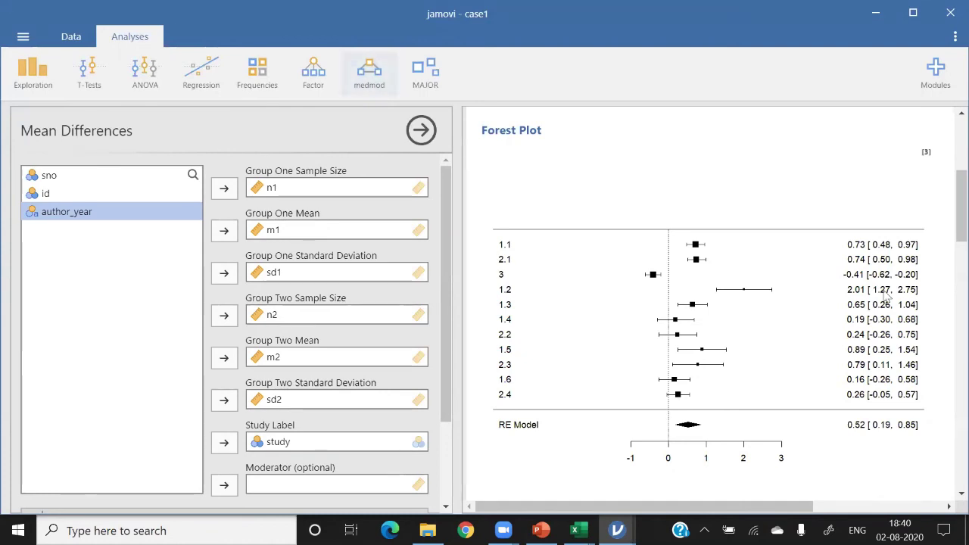
right_click(724, 191)
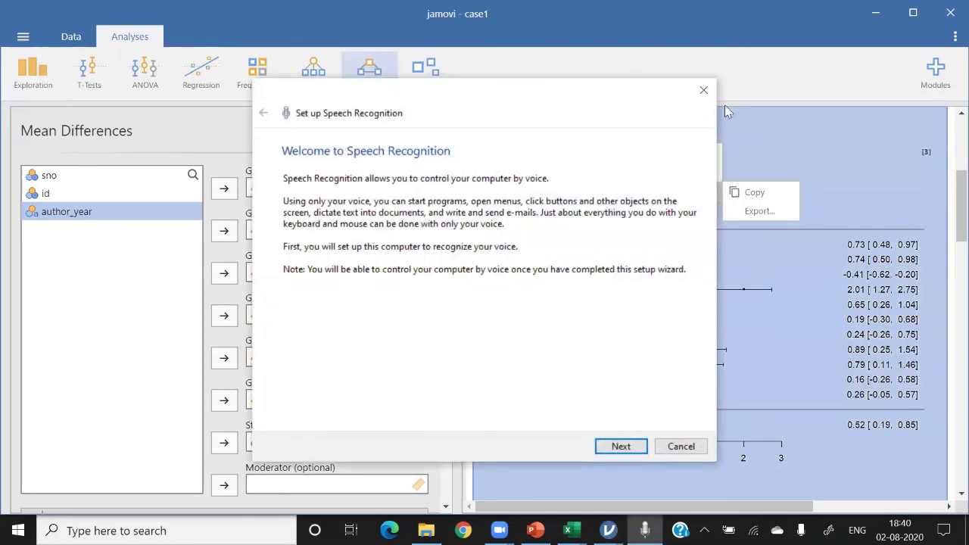
left_click(679, 444)
left_click(810, 391)
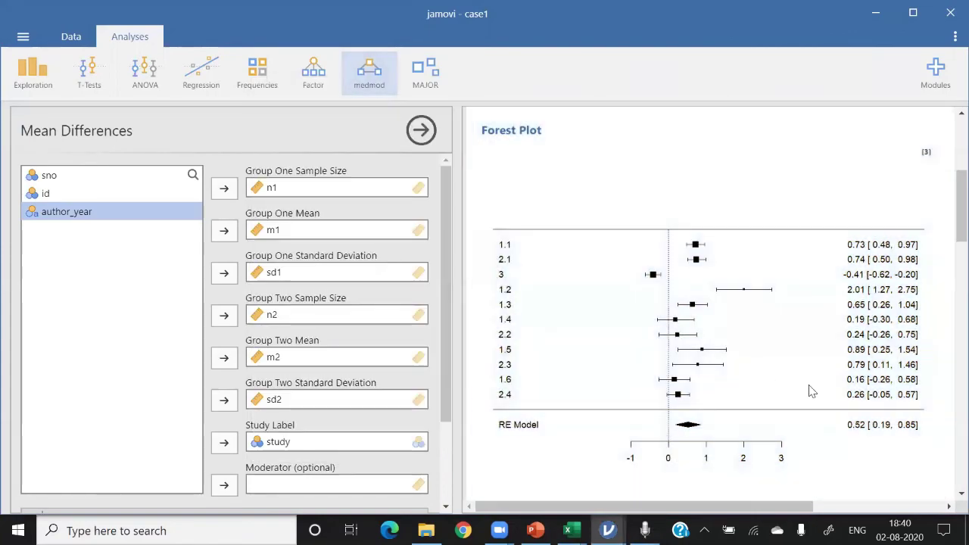
key("super+shift+s")
mouse_move(817, 229)
left_mouse_down()
mouse_move(907, 436)
mouse_move(926, 444)
left_mouse_up()
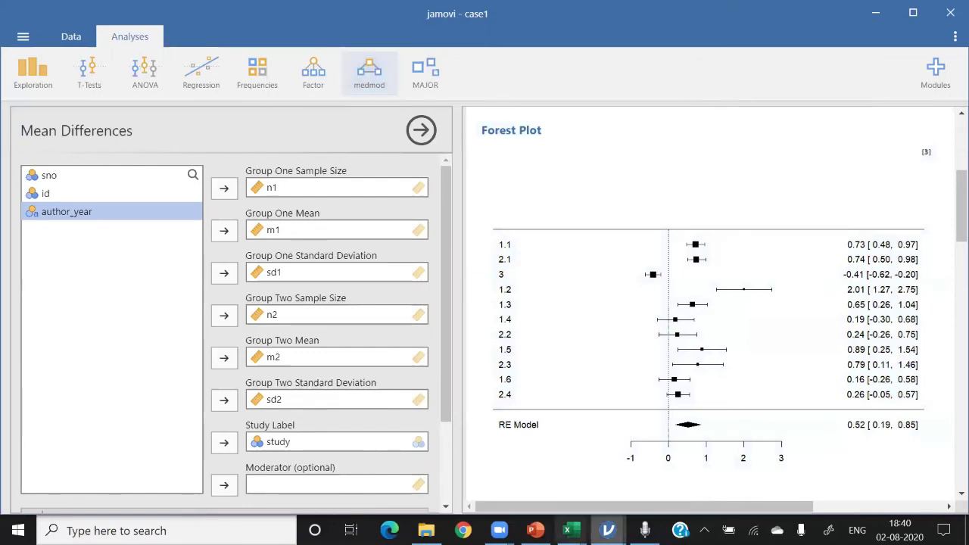
Step: Close the case2 ans workbook and paste the snippet into case1 ans
mouse_move(572, 530)
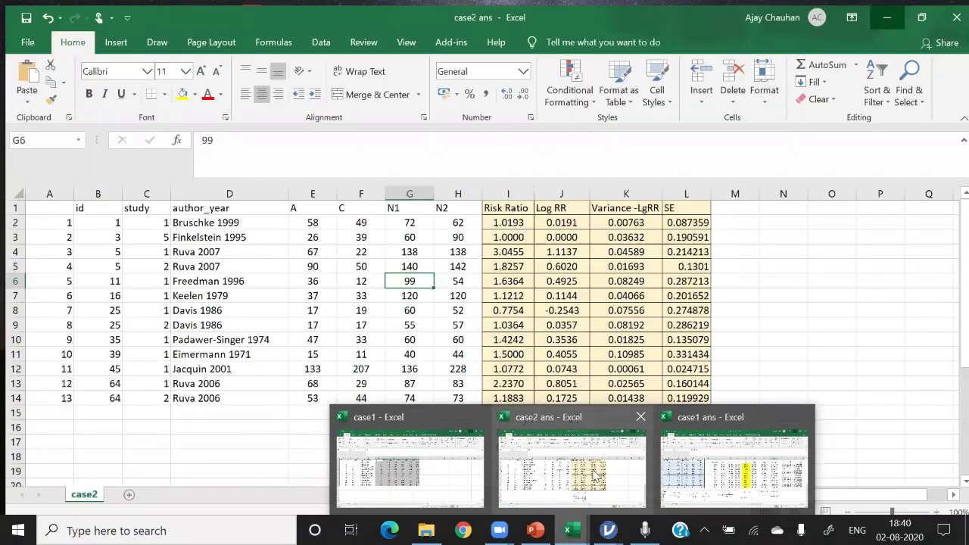
left_click(595, 476)
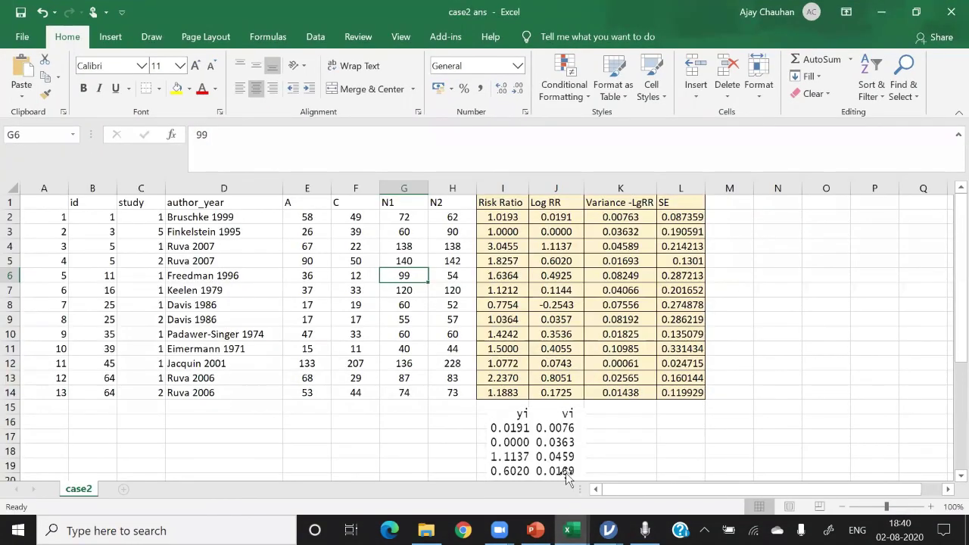
left_click(949, 16)
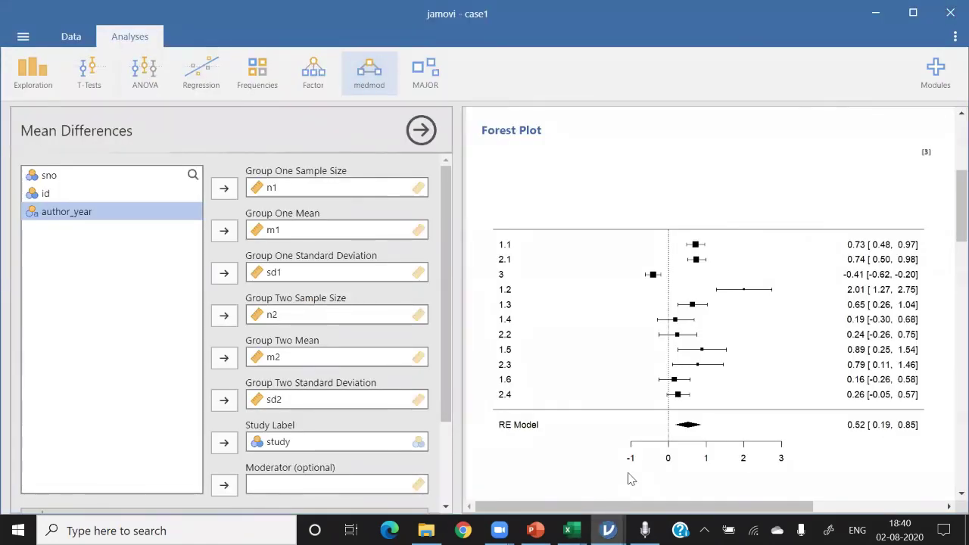
key("alt+Tab")
key("ctrl+v")
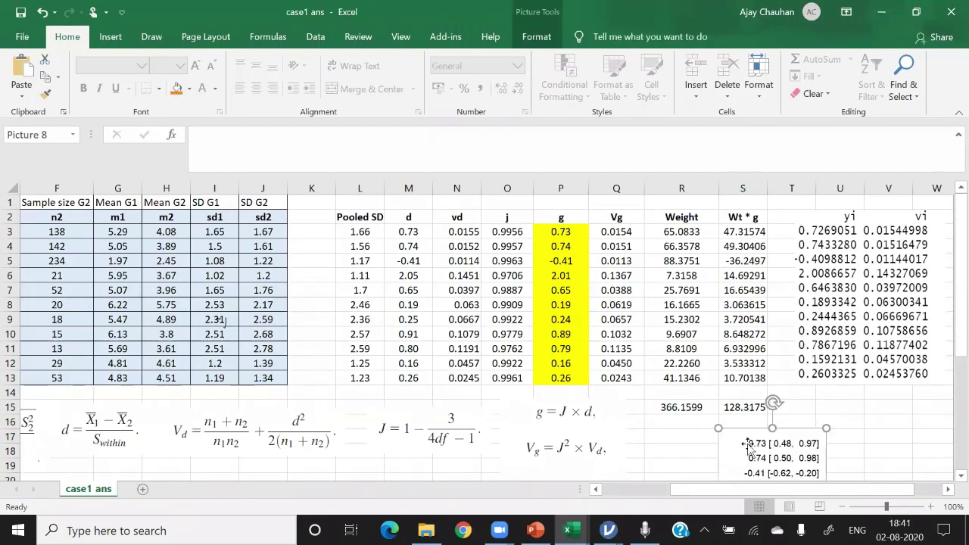
Step: Line the pasted estimates up beside column P's g values, then return to jamovi's forest plot
left_click_drag(751, 453, 621, 241)
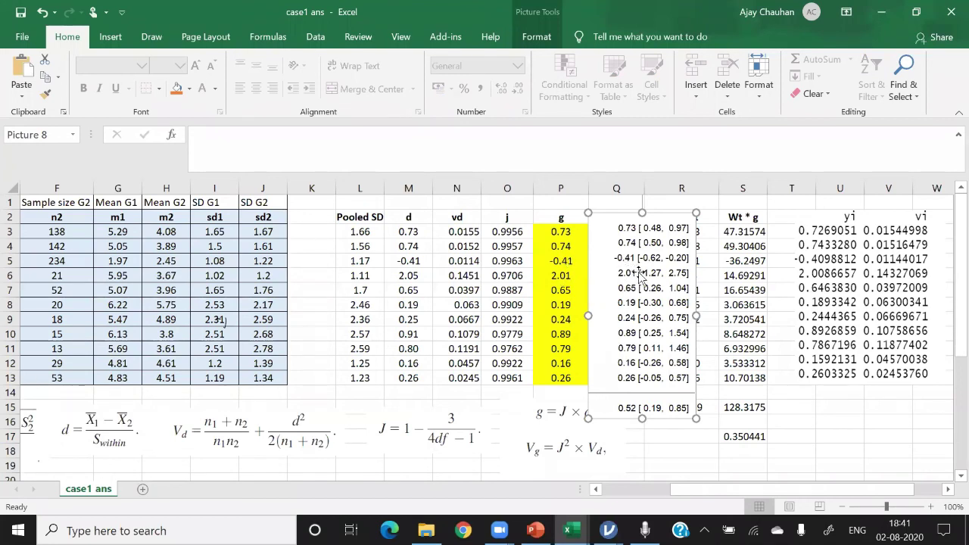
left_click_drag(659, 252, 654, 251)
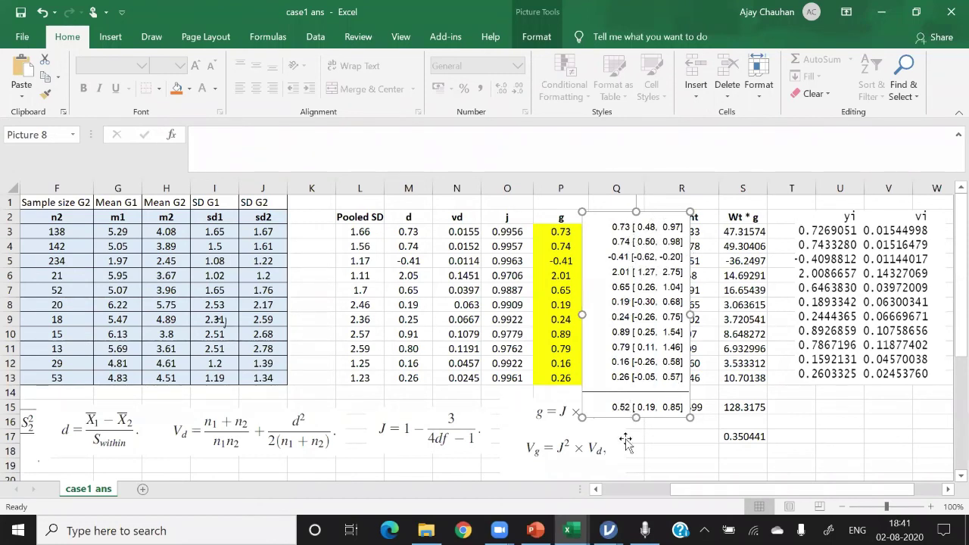
mouse_move(609, 530)
left_click(663, 493)
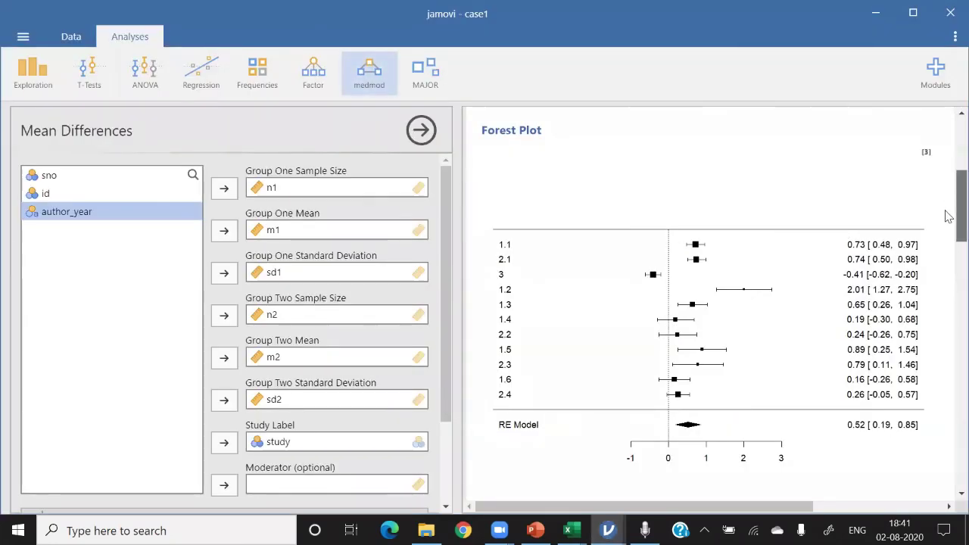
scroll(699, 333, "down", 3)
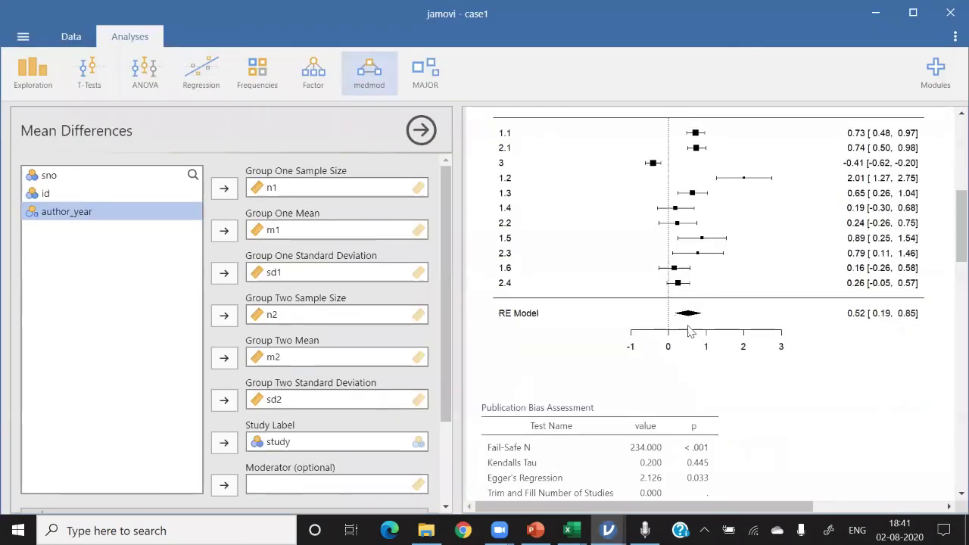